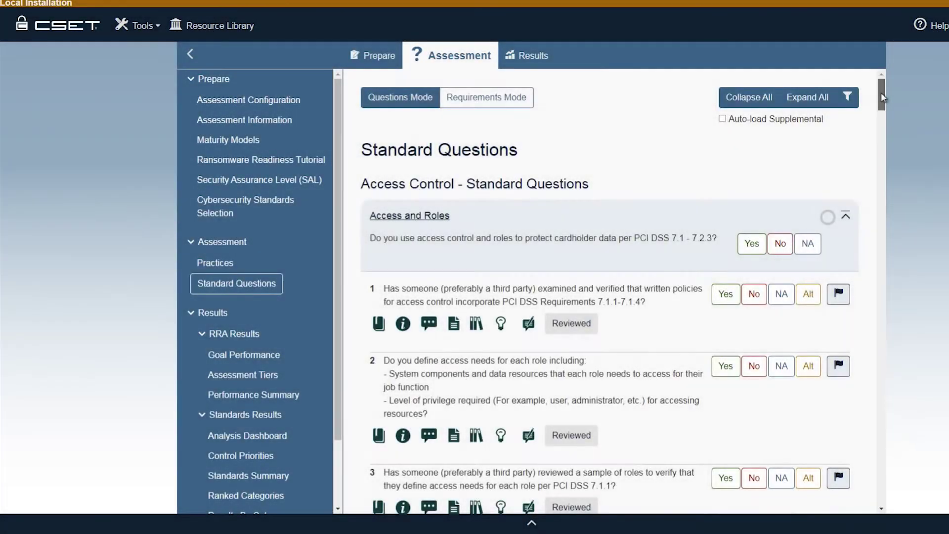
Step: Scroll through the assessment questions and standards selection pages before returning to the Welcome page
drag(881, 93, 883, 182)
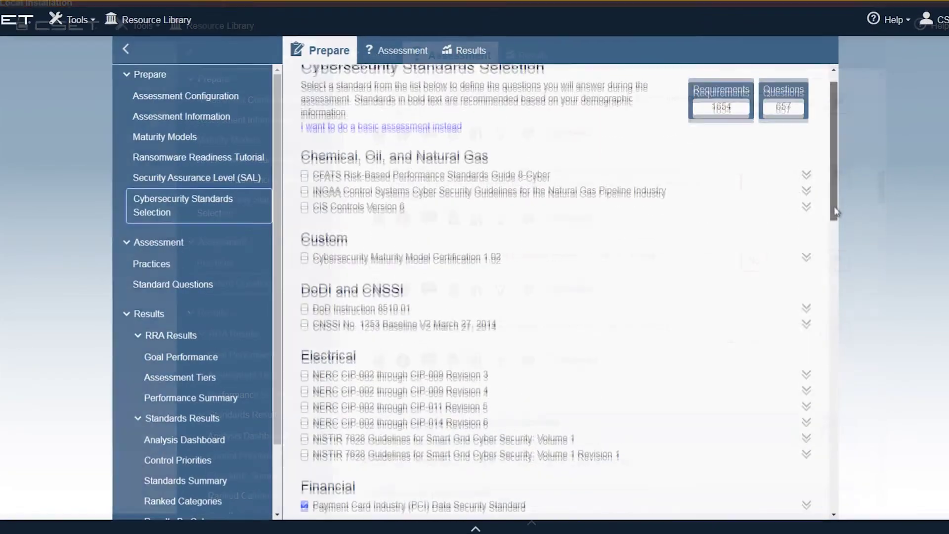
drag(834, 206, 897, 499)
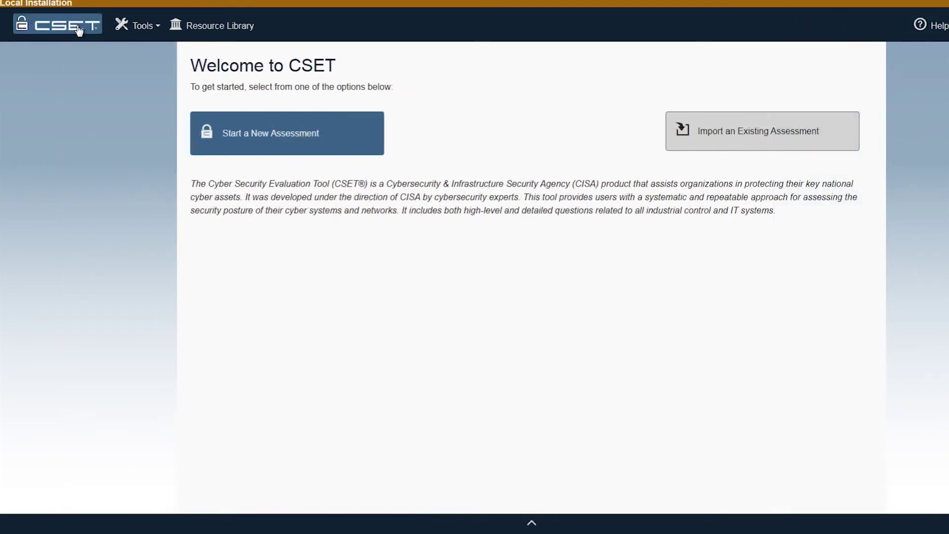
click(142, 29)
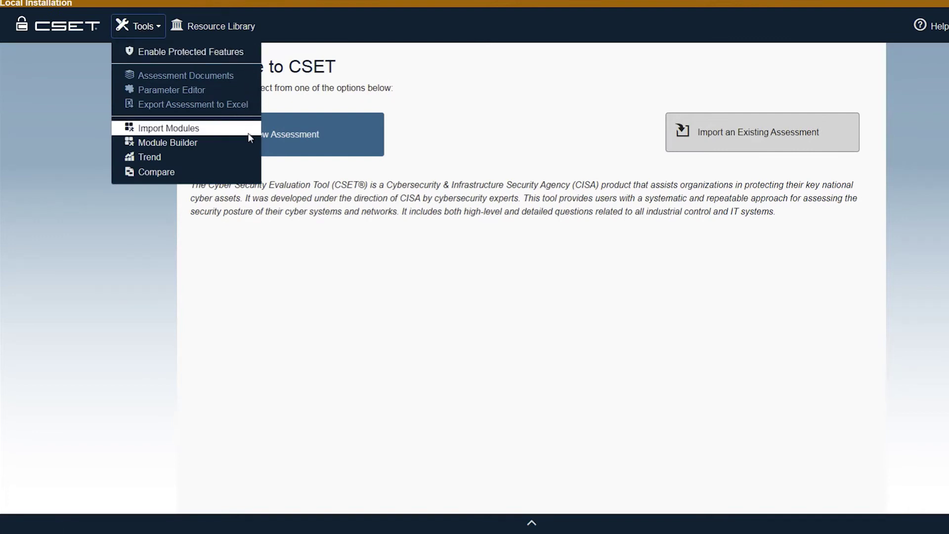
click(222, 30)
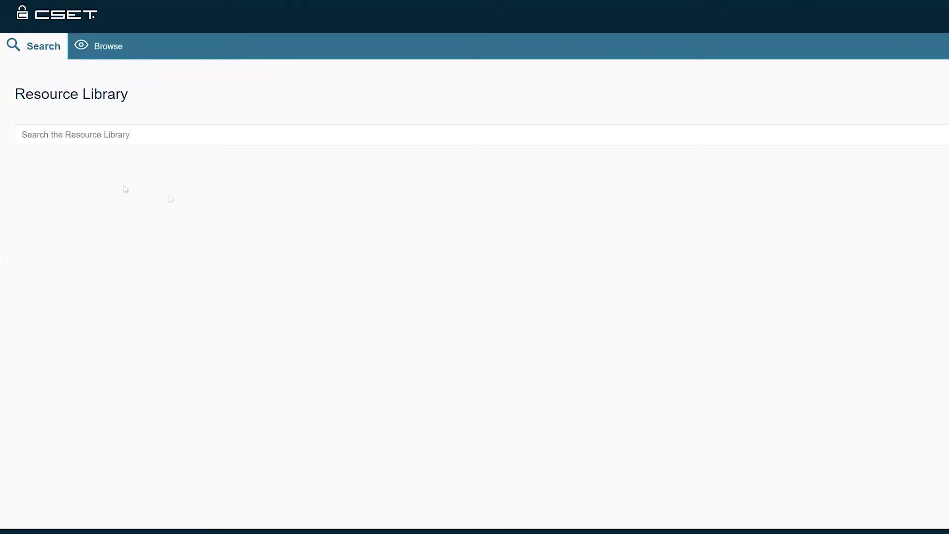
click(42, 135)
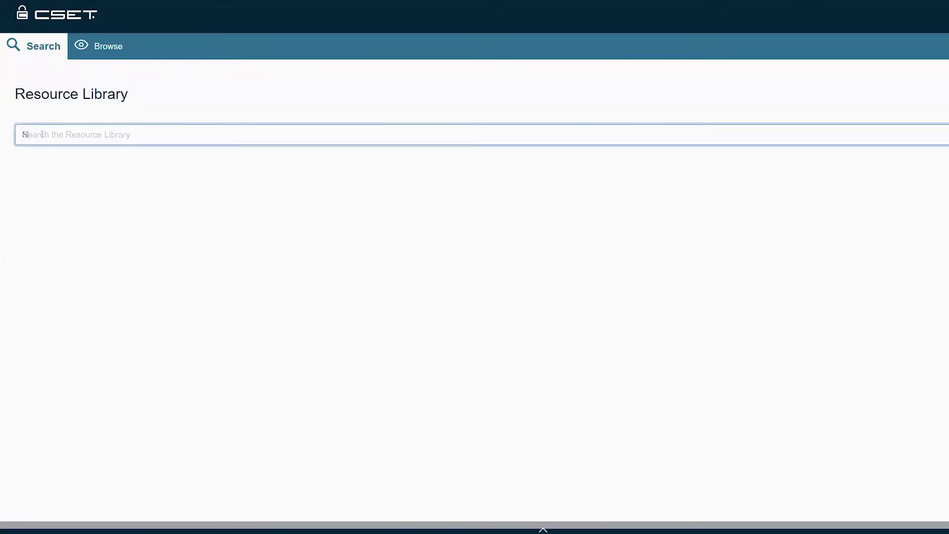
text(Nist)
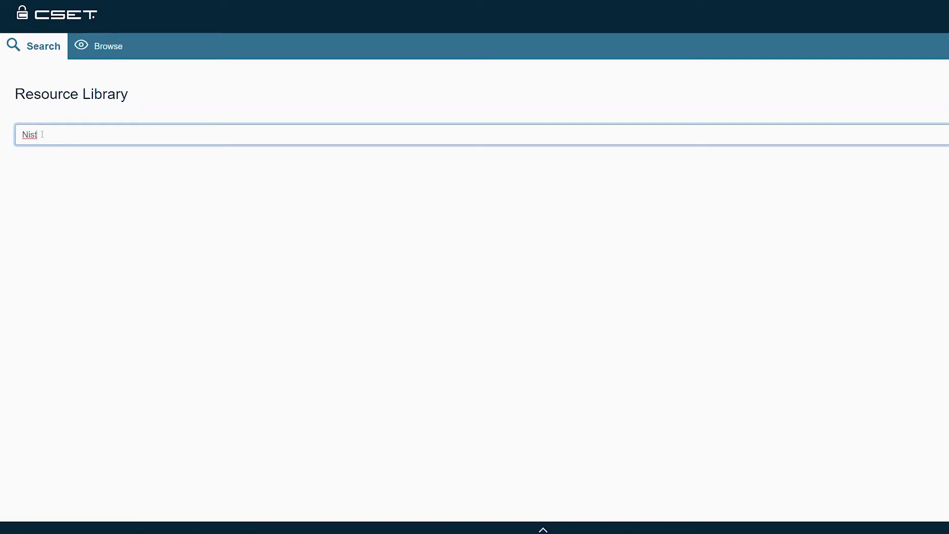
key(Return)
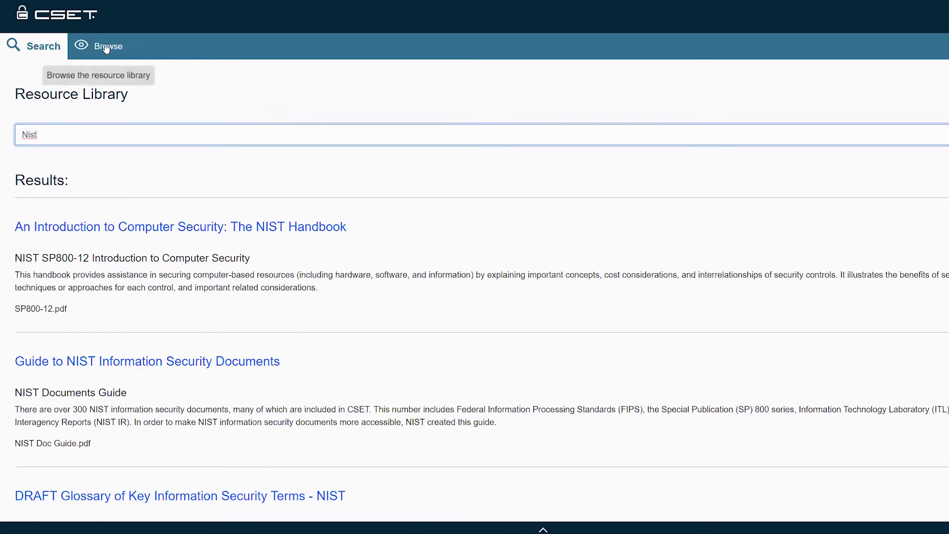
click(106, 48)
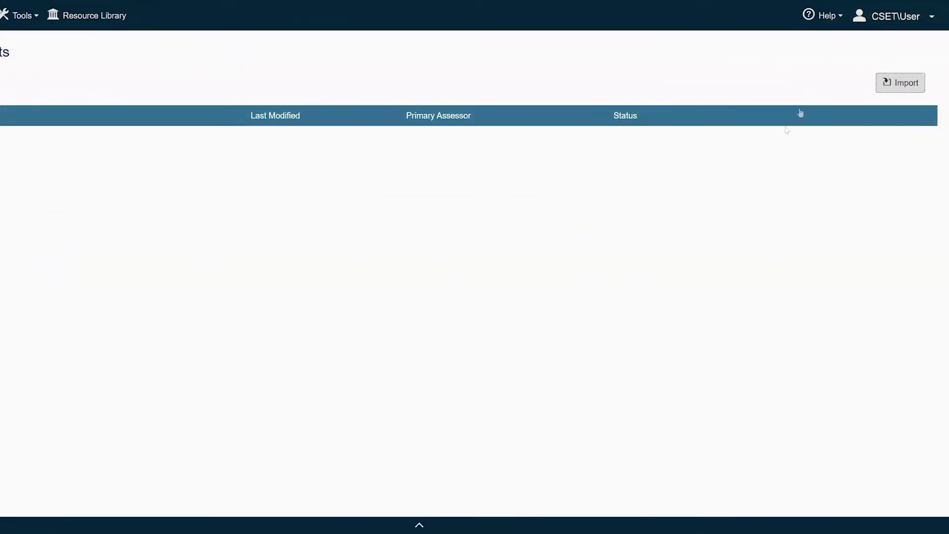
click(841, 21)
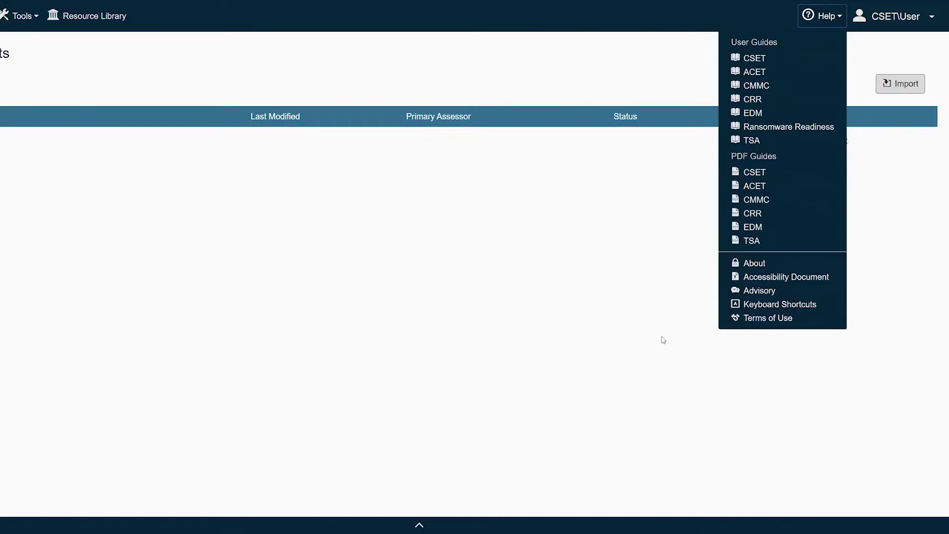
click(931, 19)
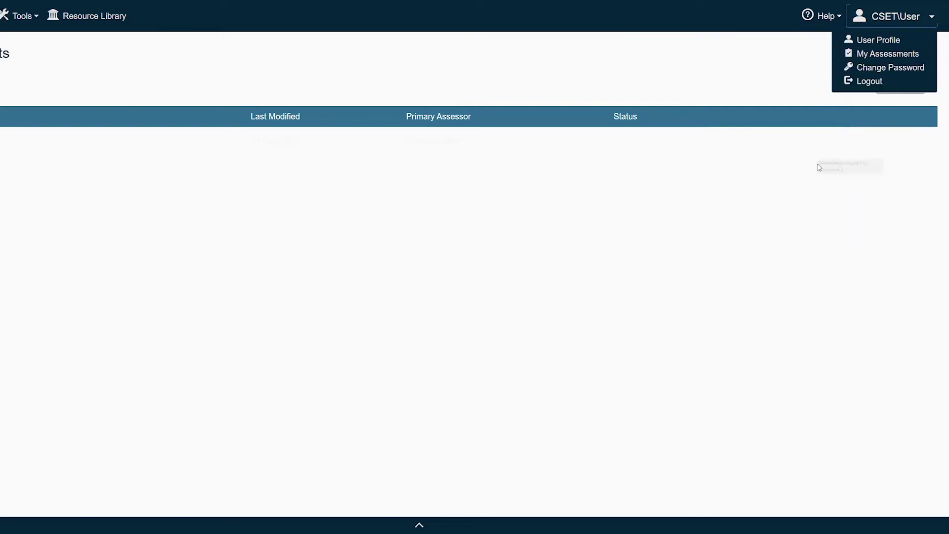
click(778, 204)
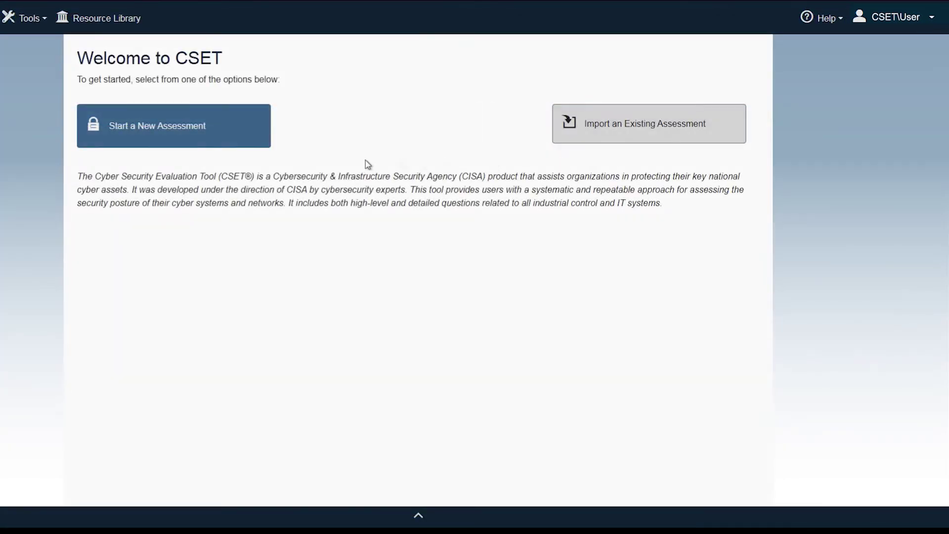
Step: Start a new assessment and enter 'South Creek Plant Assessment' as its name
click(259, 128)
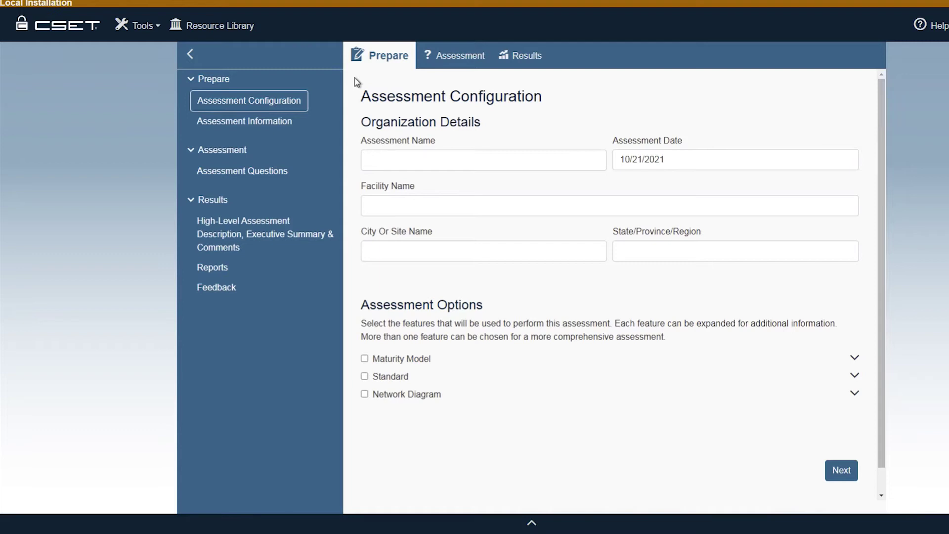
text(South Creek)
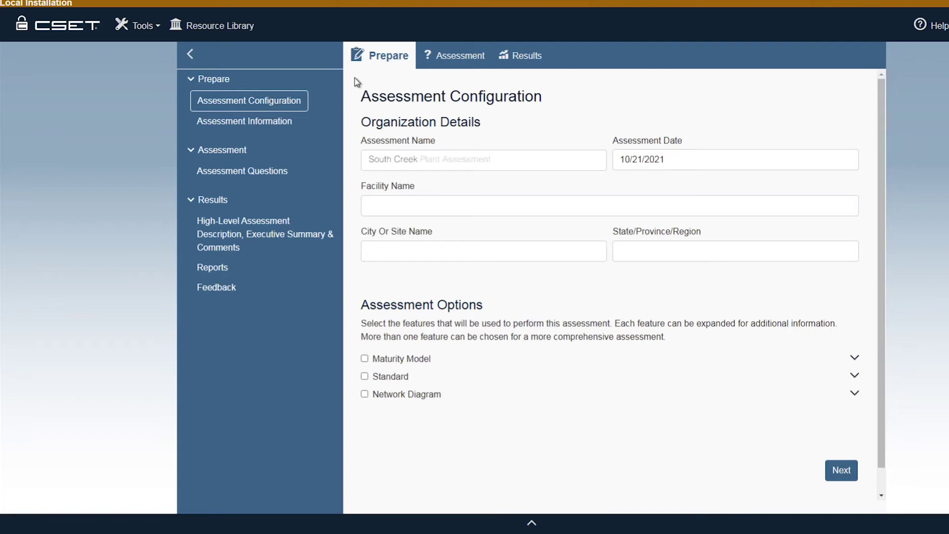
text( Plant Assessment)
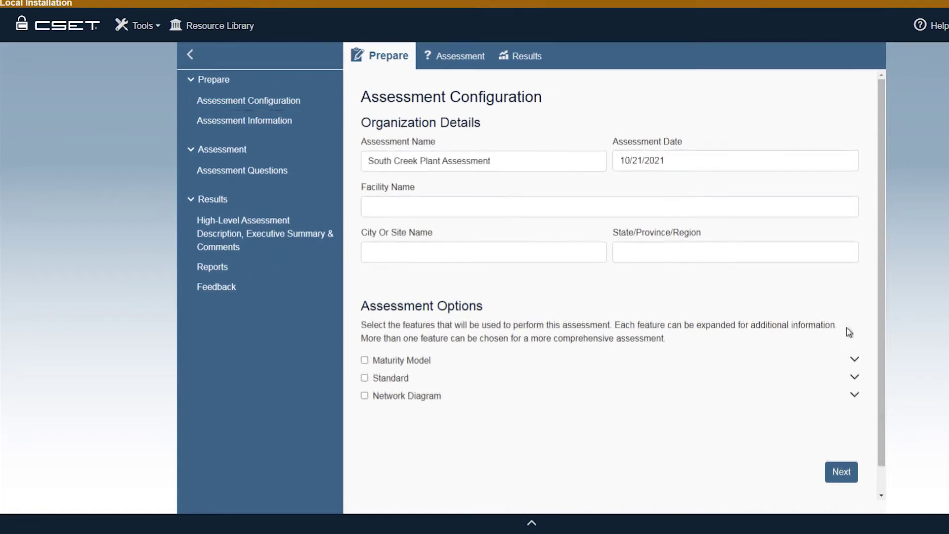
click(855, 360)
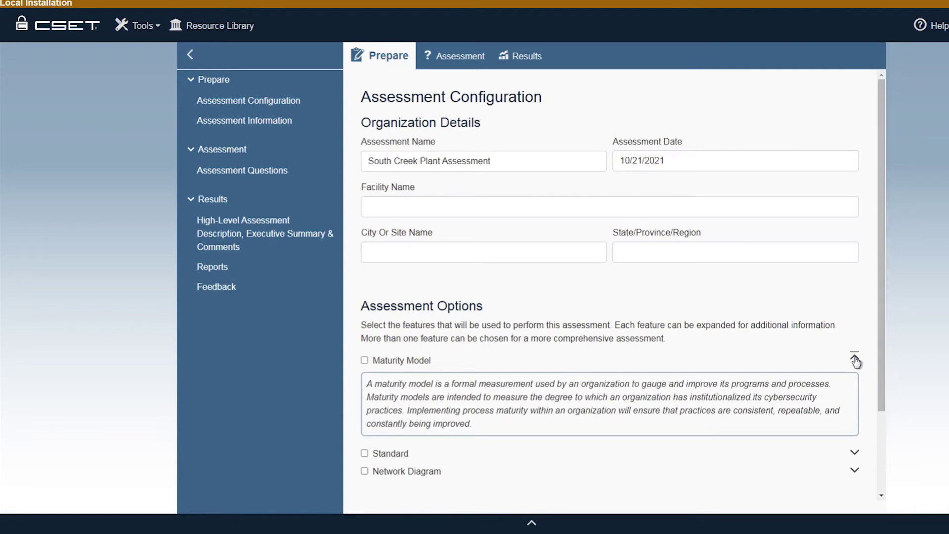
click(855, 361)
click(854, 378)
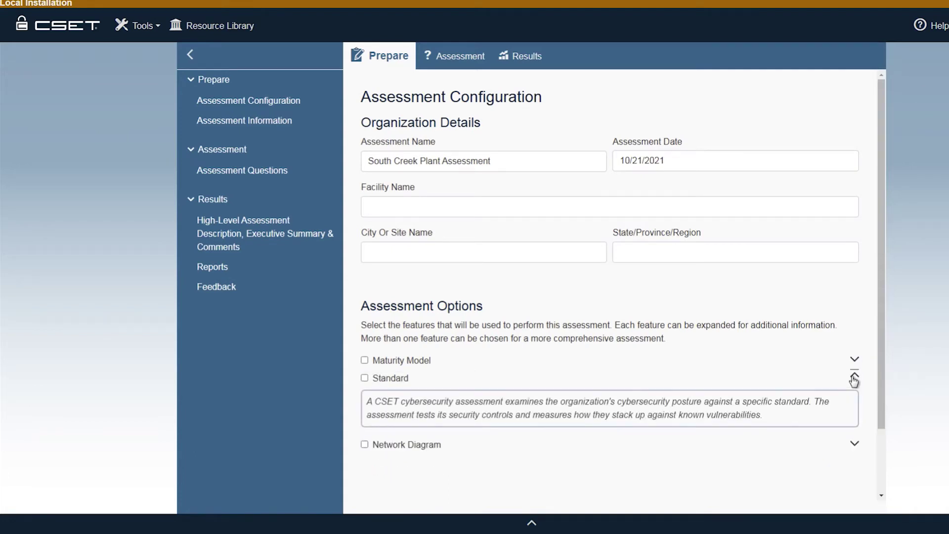
click(854, 379)
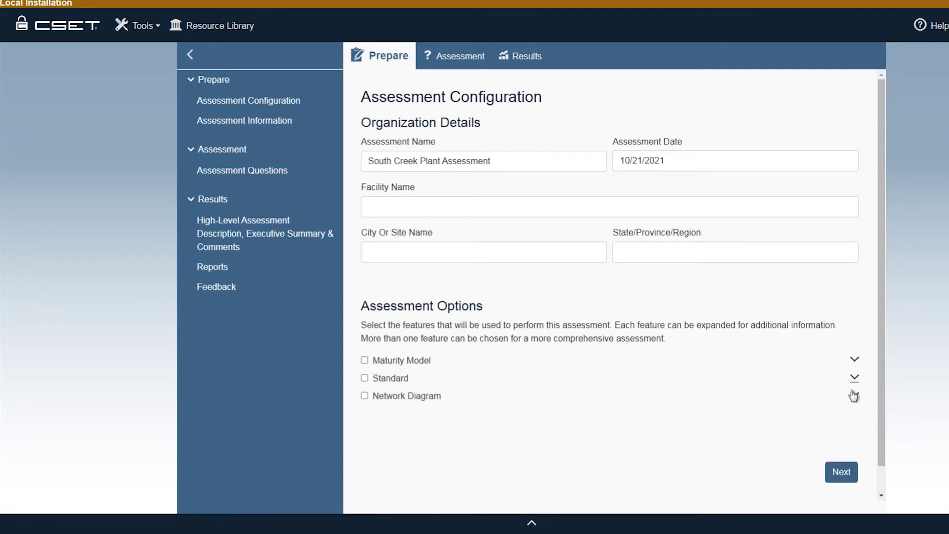
click(854, 395)
click(854, 395)
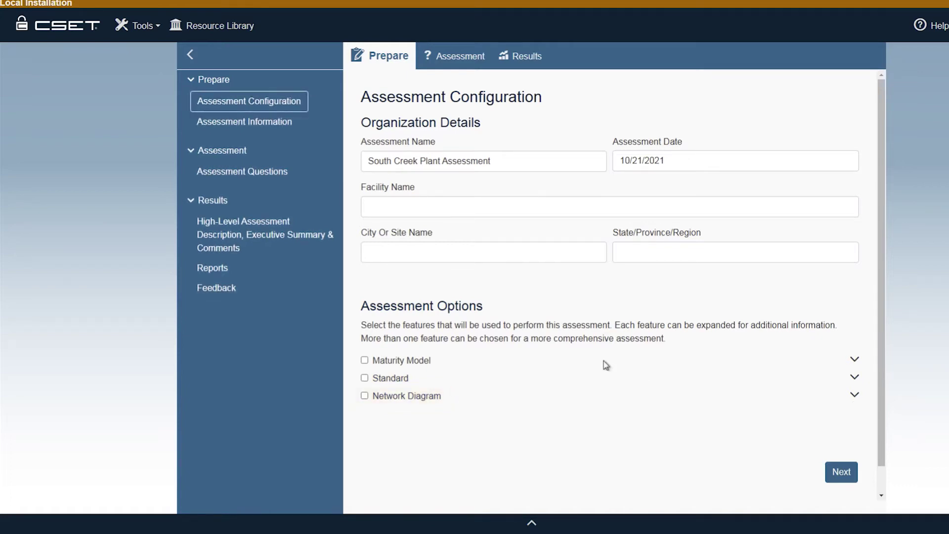
Step: Check Maturity Model, select the Ransomware Readiness Assessment (RRA) card, and continue
click(364, 361)
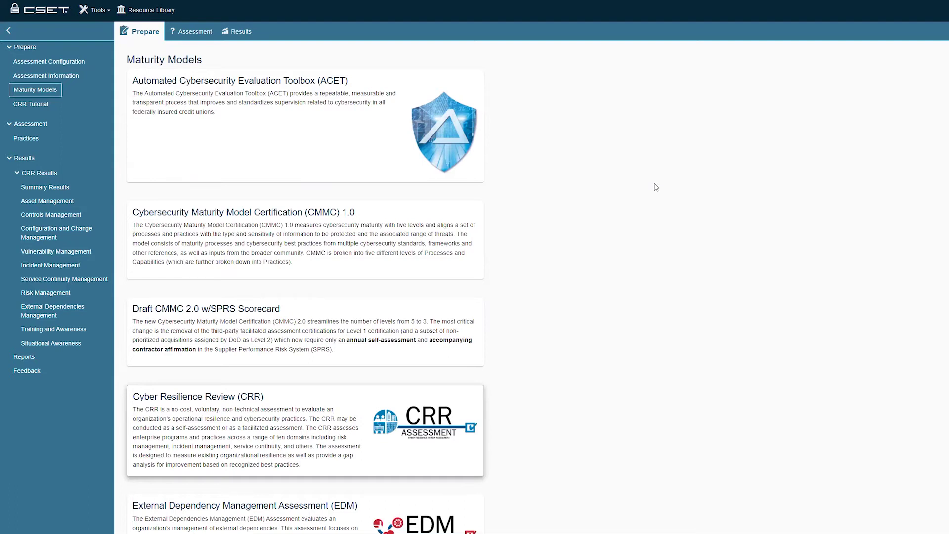
scroll(656, 187, down, 2)
scroll(656, 187, down, 1)
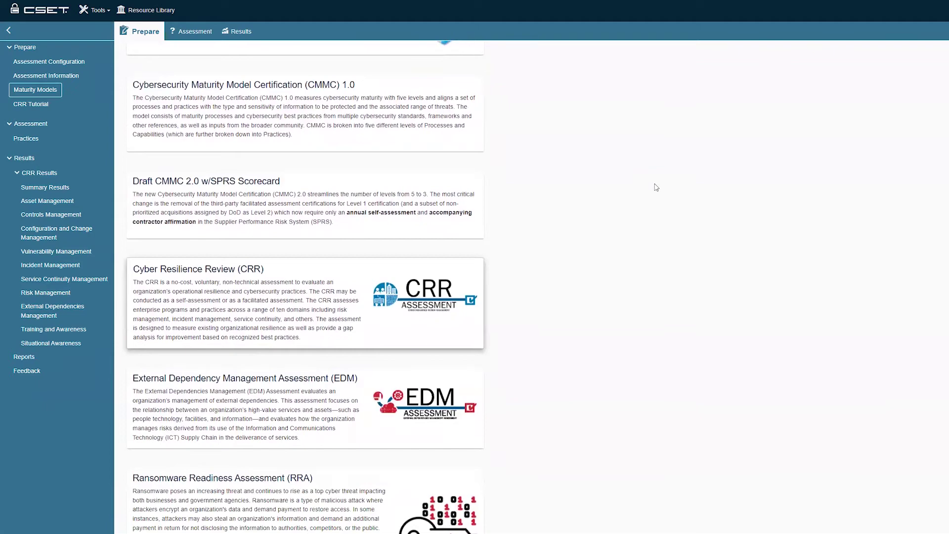
scroll(656, 186, down, 3)
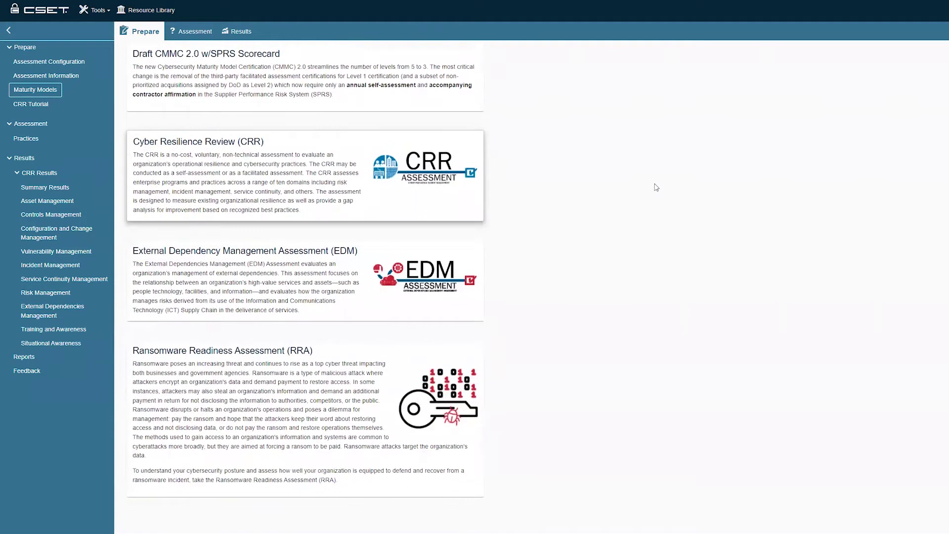
scroll(656, 186, down, 1)
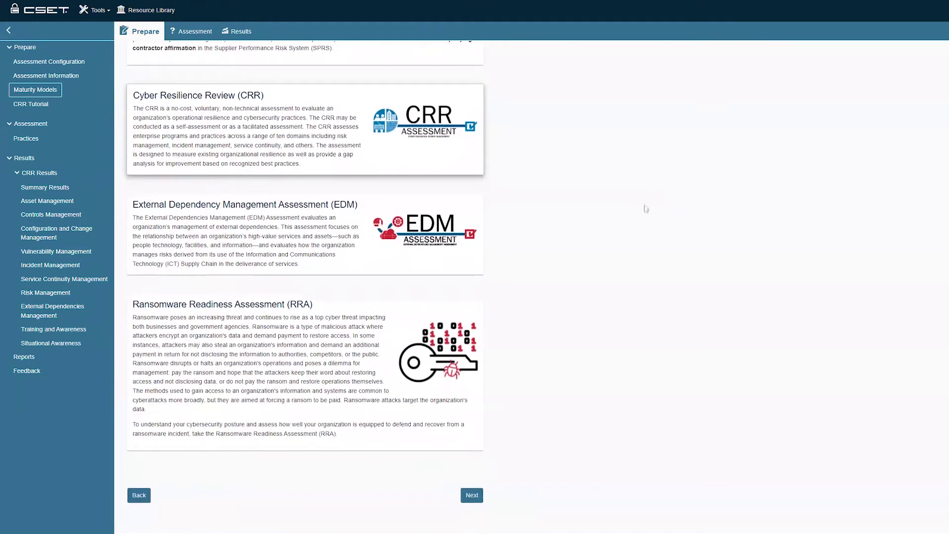
click(249, 365)
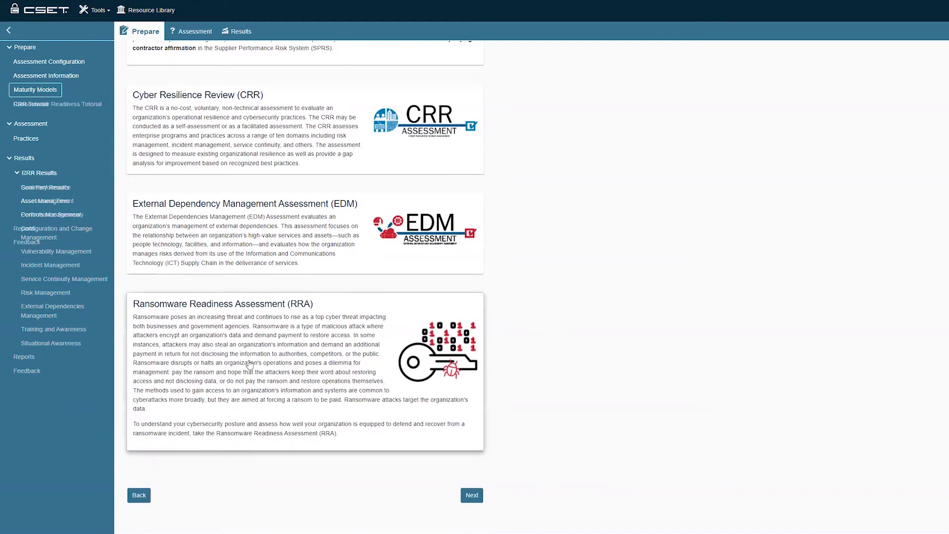
click(472, 496)
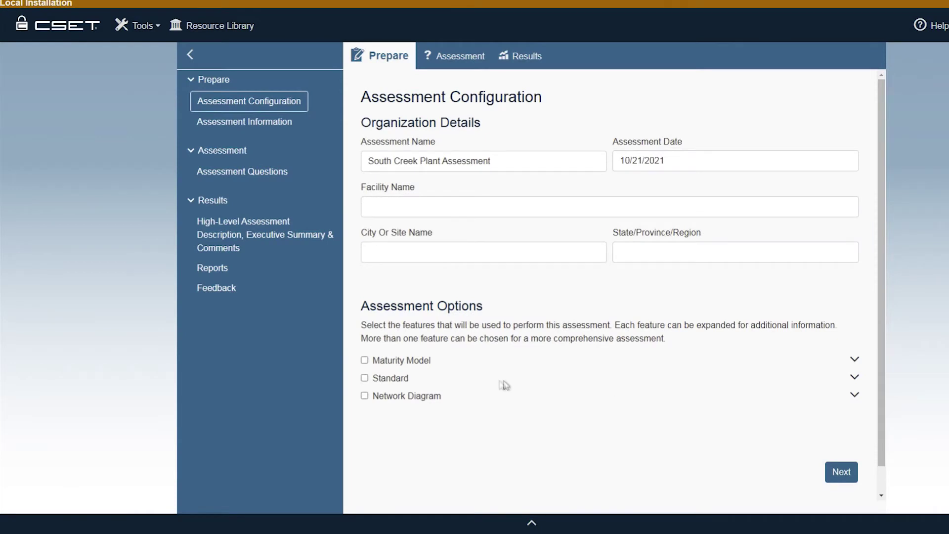
click(364, 378)
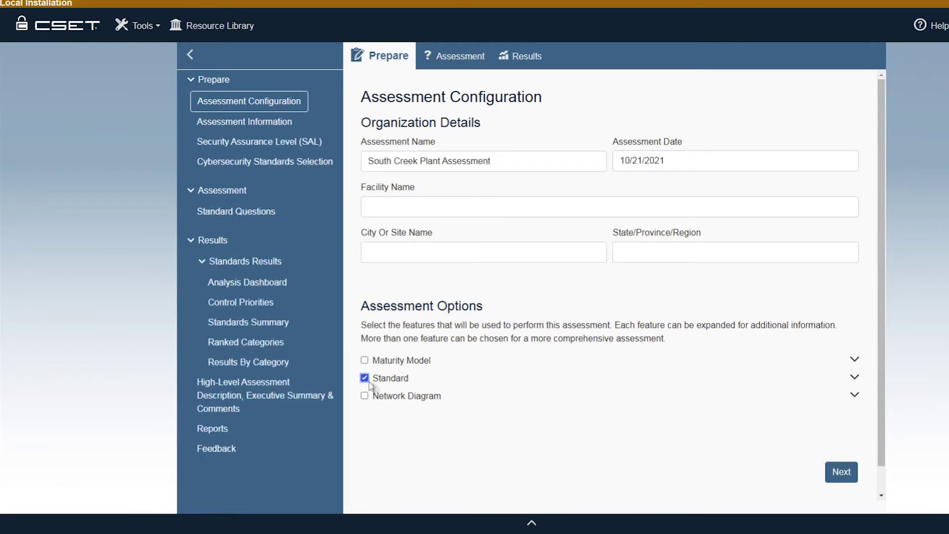
click(842, 472)
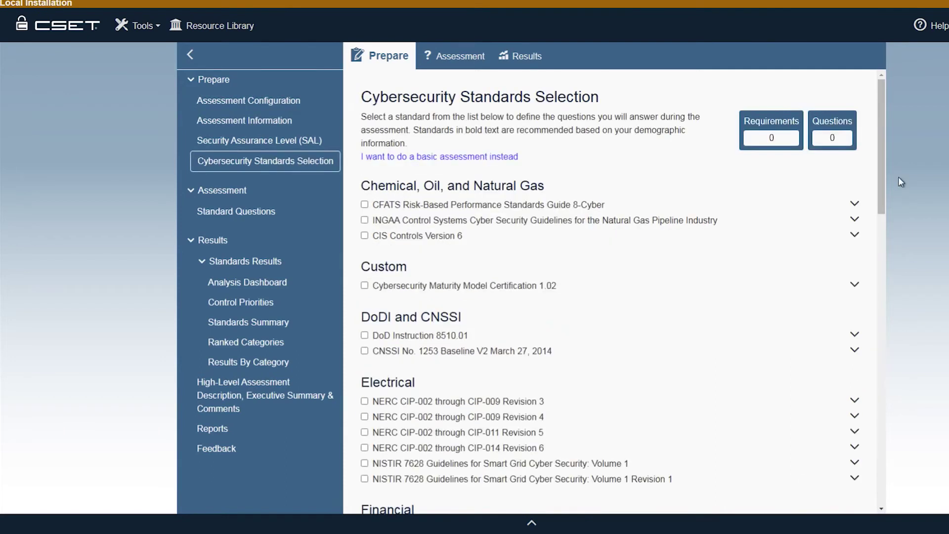
mouse_move(880, 173)
mouse_down()
mouse_move(892, 253)
mouse_move(887, 350)
mouse_up()
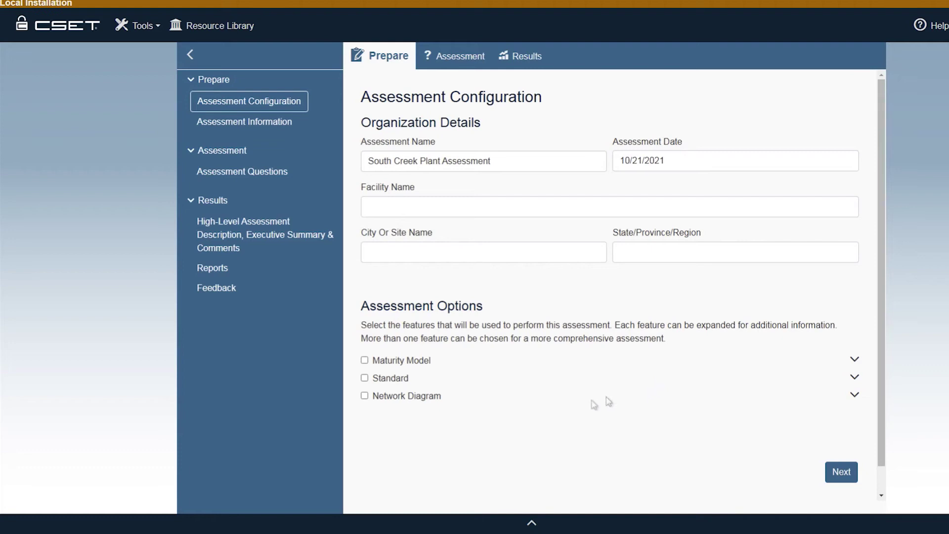
Step: Tick Network Diagram under Assessment Options and continue past the configuration page
click(365, 396)
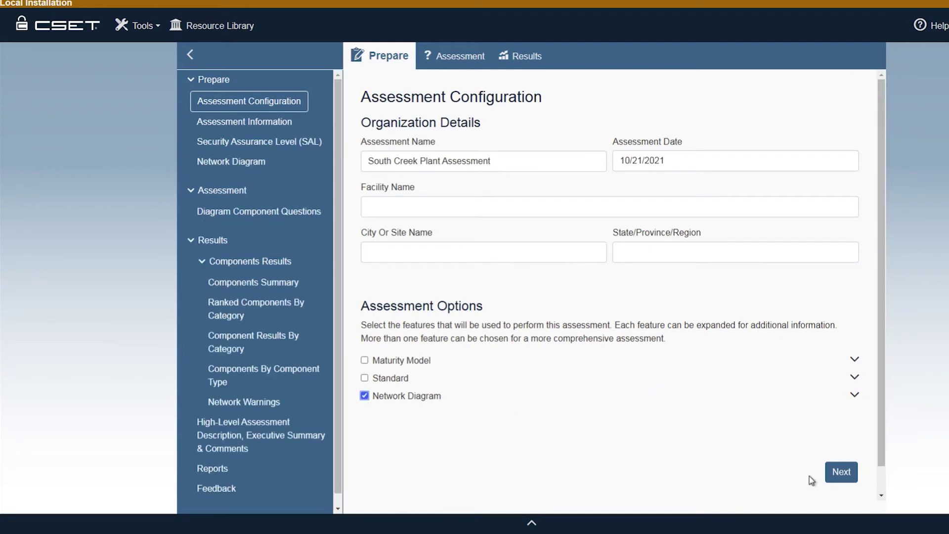
click(840, 471)
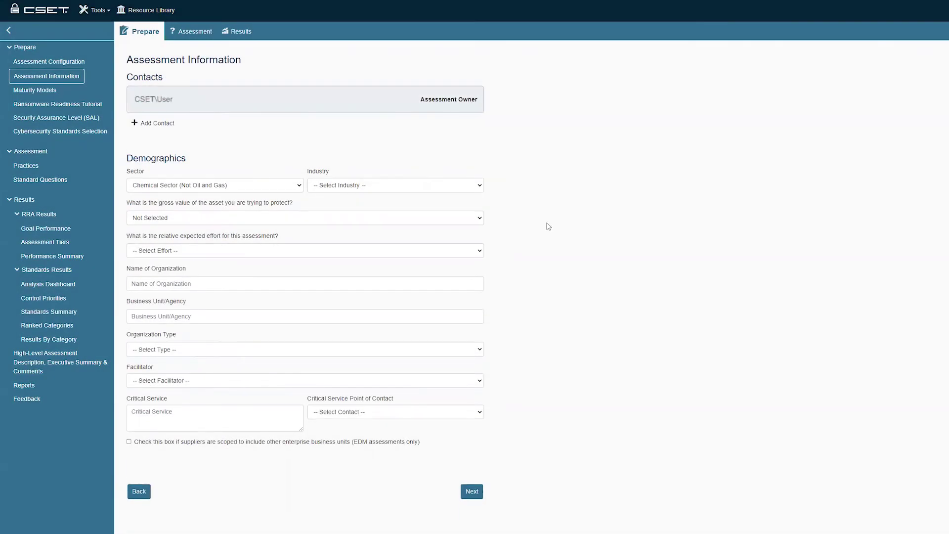
click(482, 220)
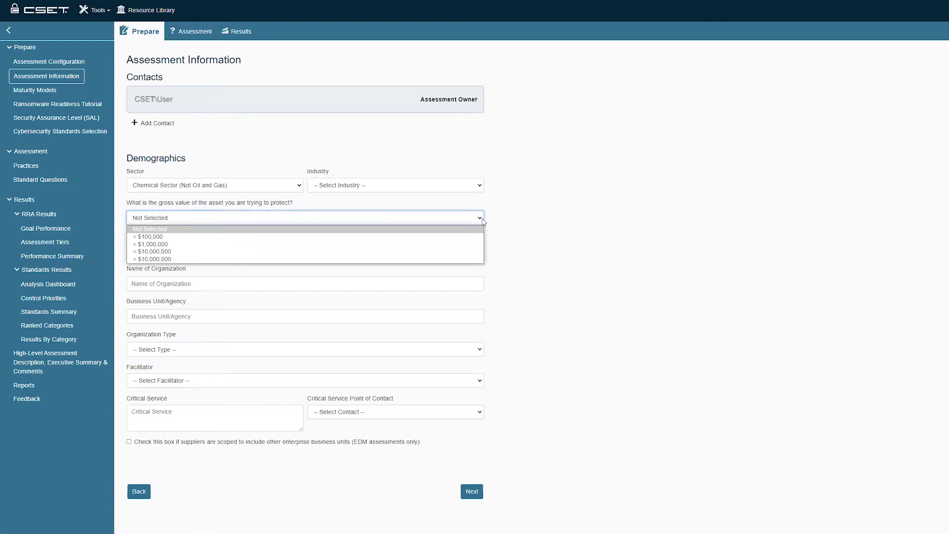
click(482, 219)
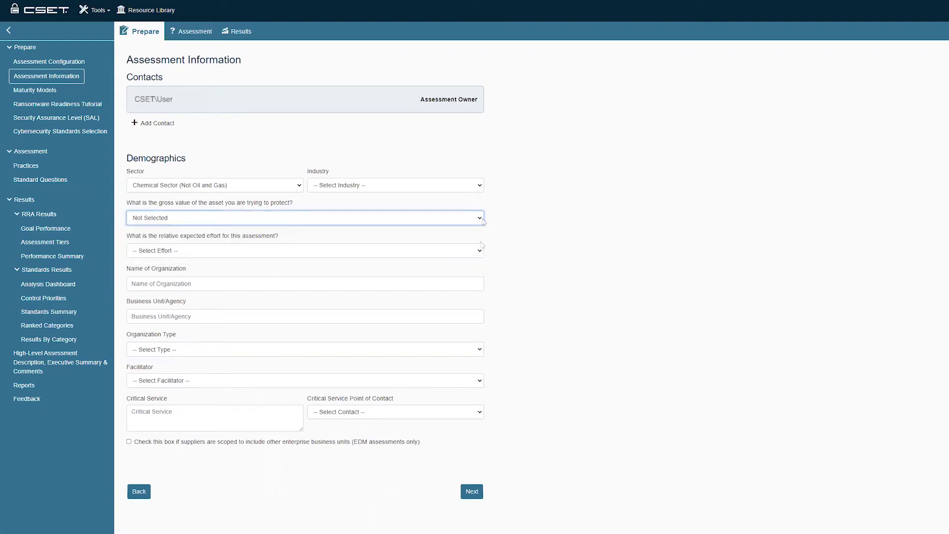
Step: Advance from Assessment Information to Maturity Models and scroll down to the RRA card
click(472, 494)
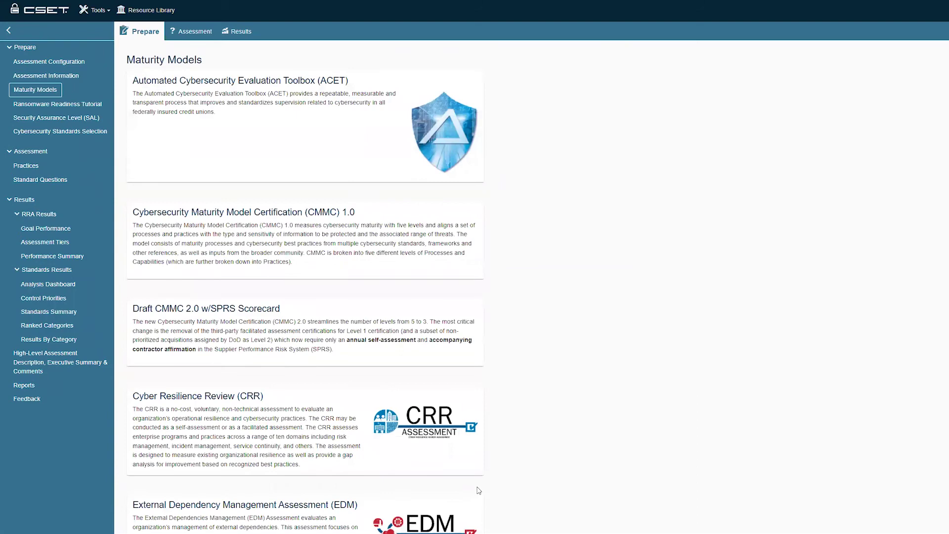
scroll(558, 359, down, 2)
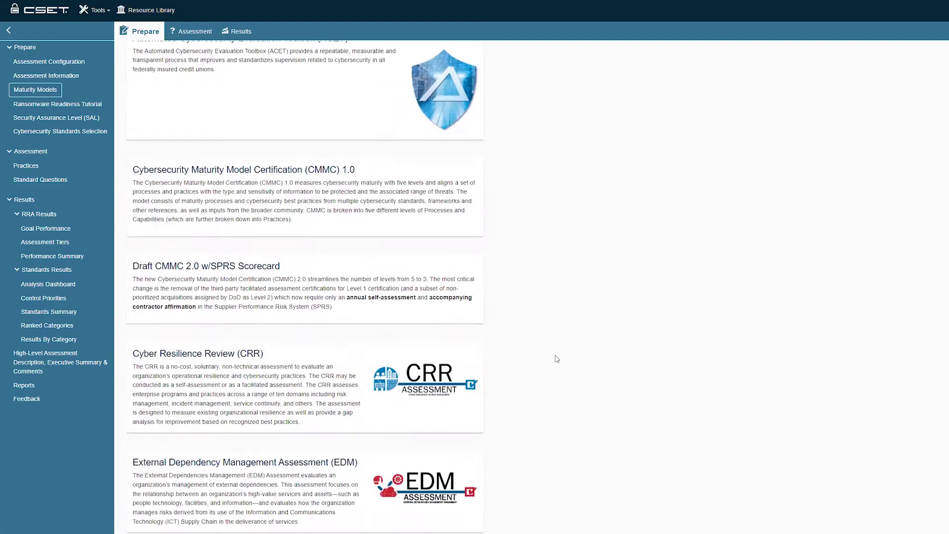
scroll(557, 358, down, 3)
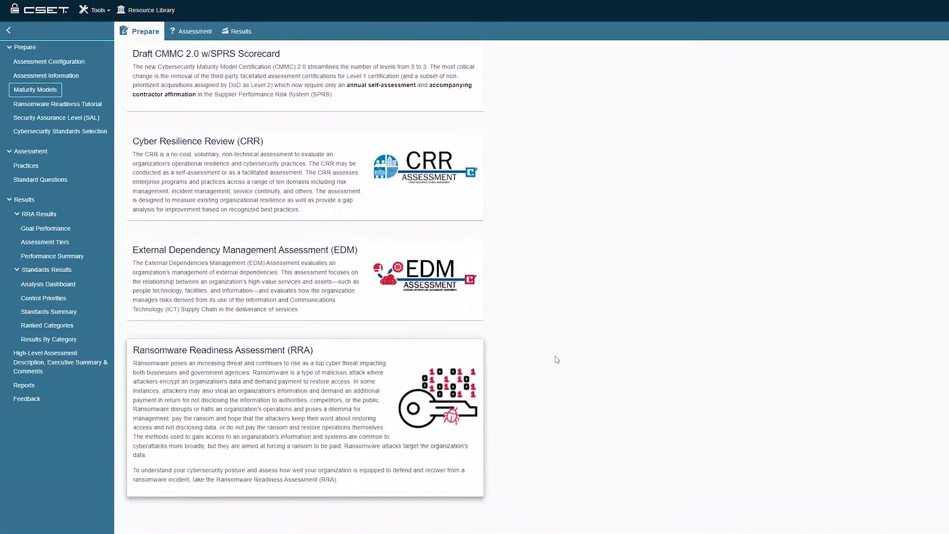
scroll(402, 378, down, 1)
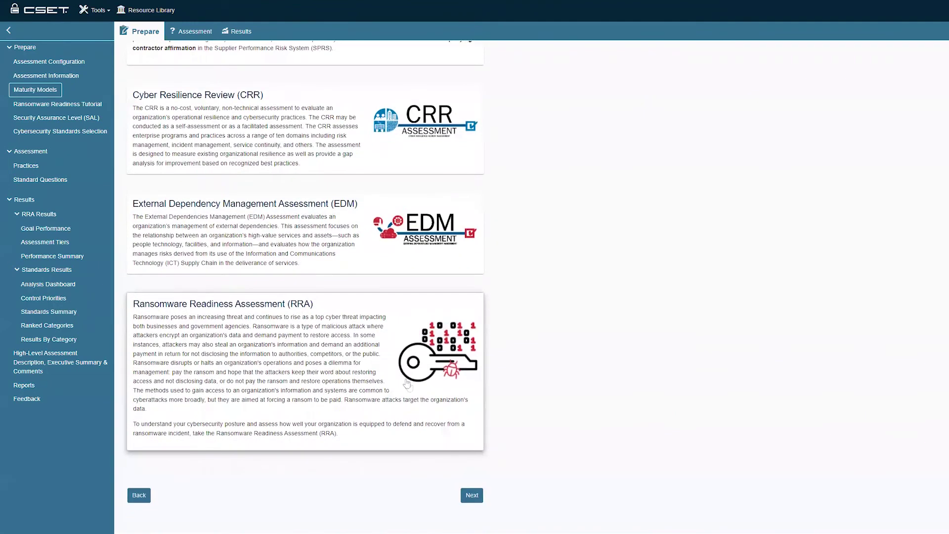
Step: Advance to the Ransomware Readiness Tutorial and scroll through its goals, tiers and icons
click(473, 496)
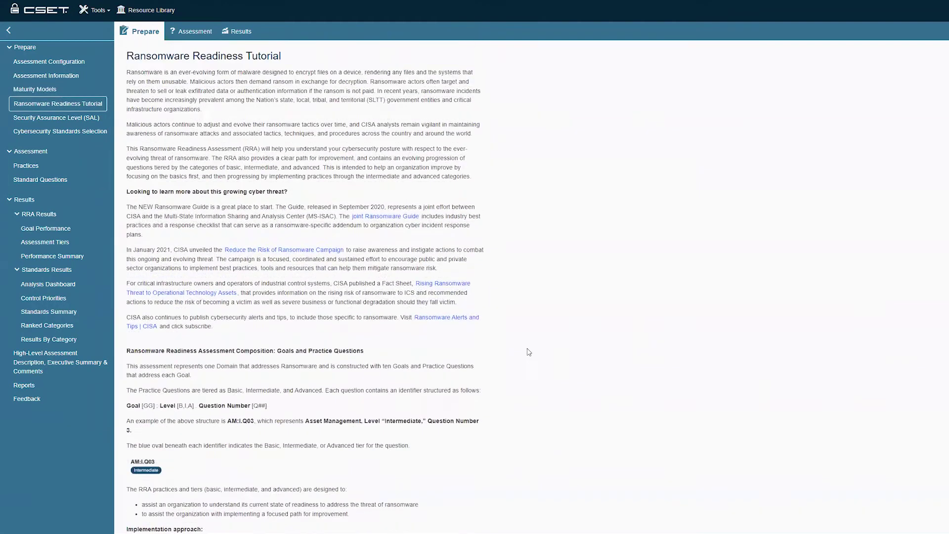
scroll(528, 352, down, 3)
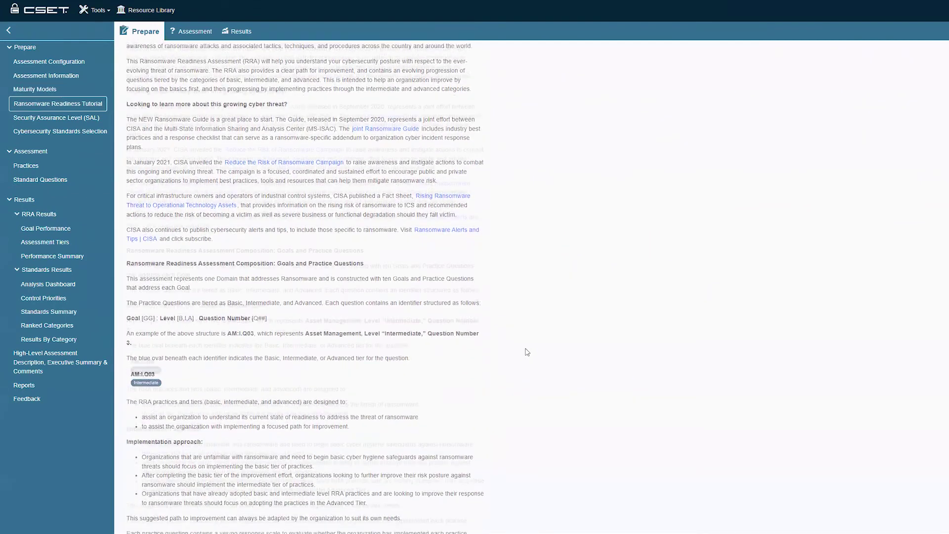
scroll(528, 352, down, 2)
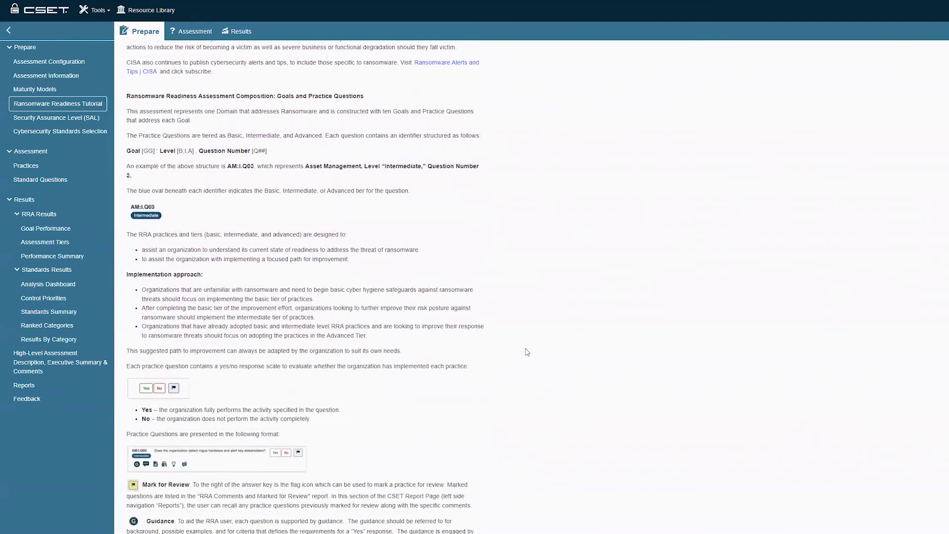
scroll(527, 352, down, 5)
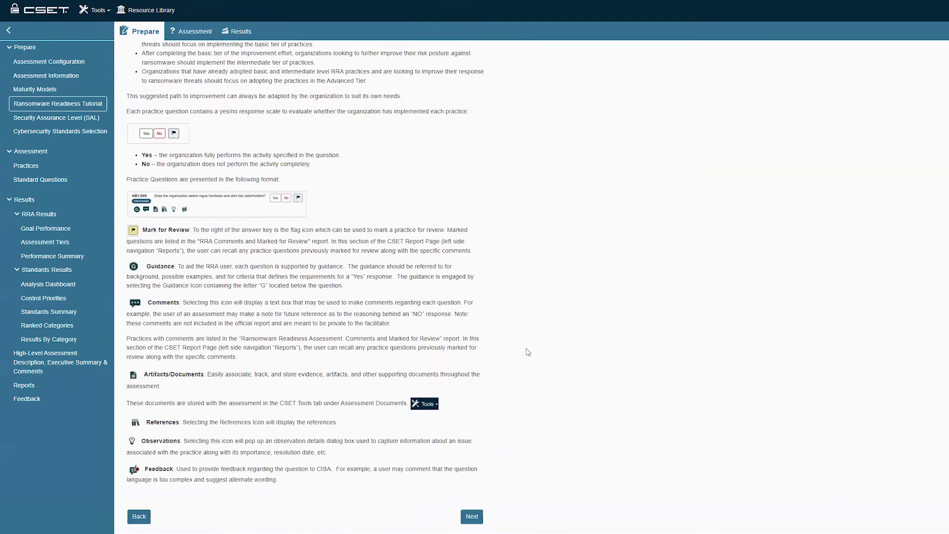
scroll(528, 352, down, 1)
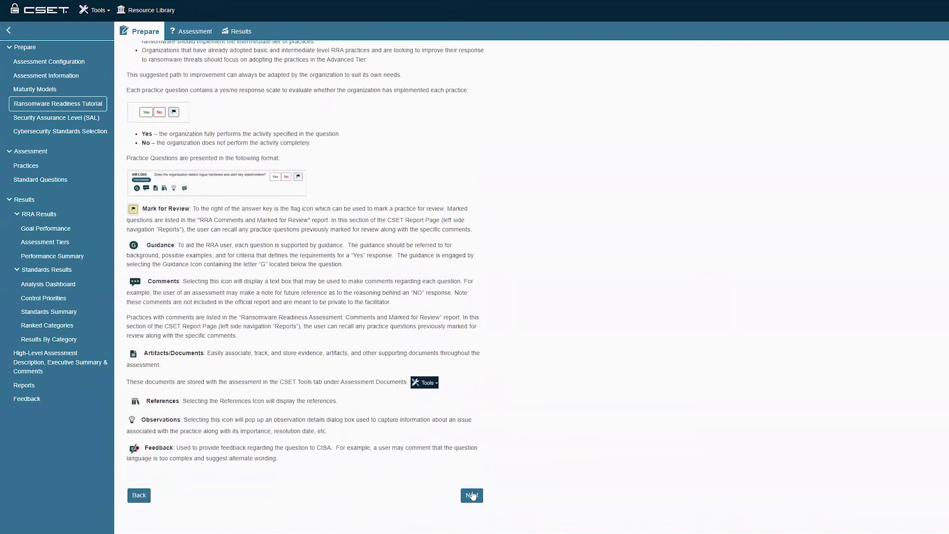
Step: Try overall SAL at Moderate, High and Very High, leave it at Low, then continue
click(472, 495)
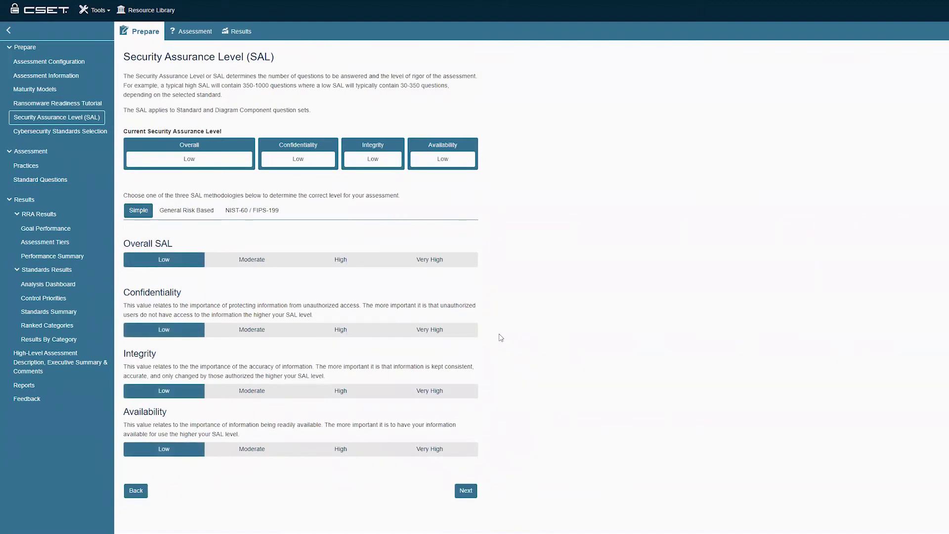
click(248, 266)
click(331, 260)
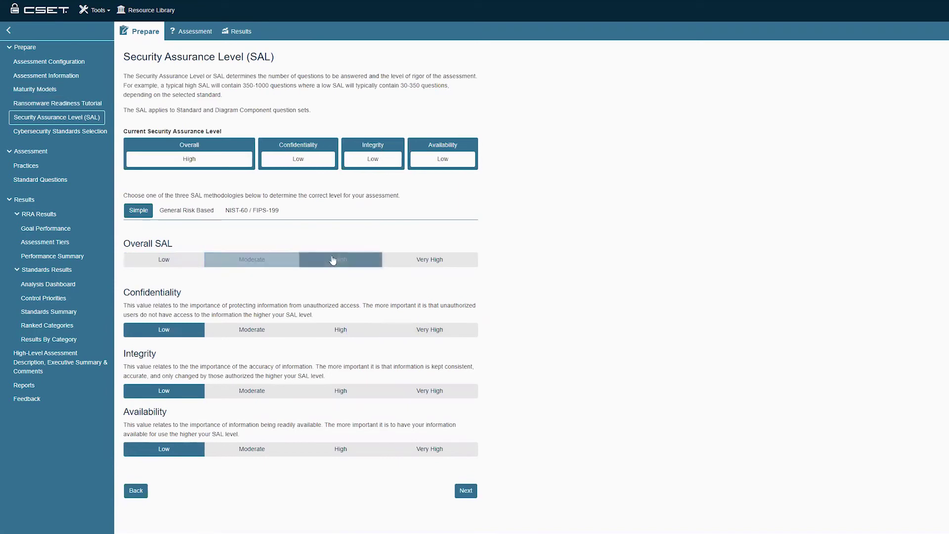
click(419, 263)
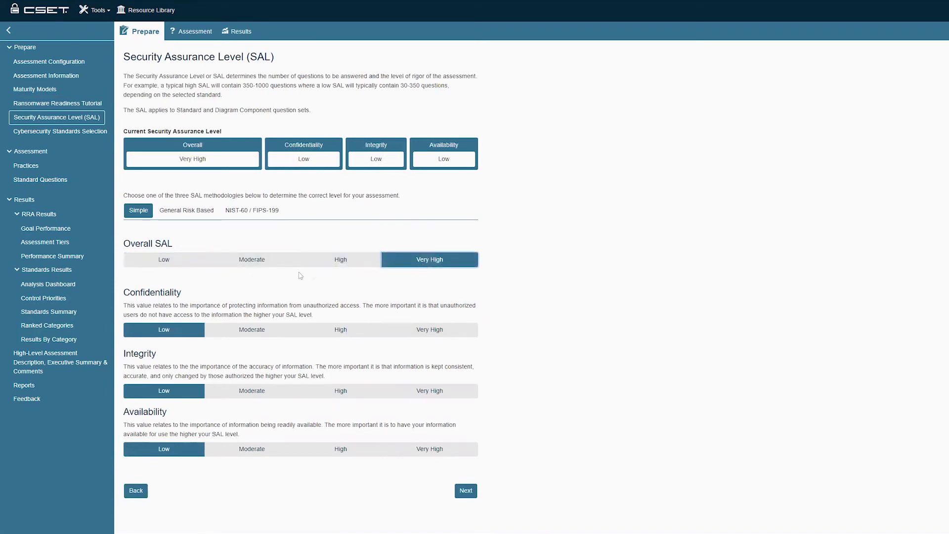
click(163, 262)
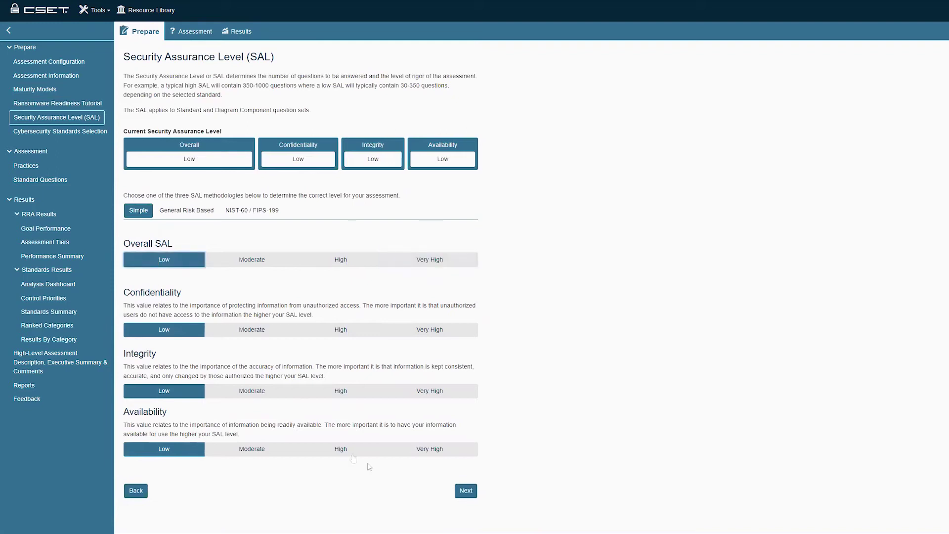
click(466, 492)
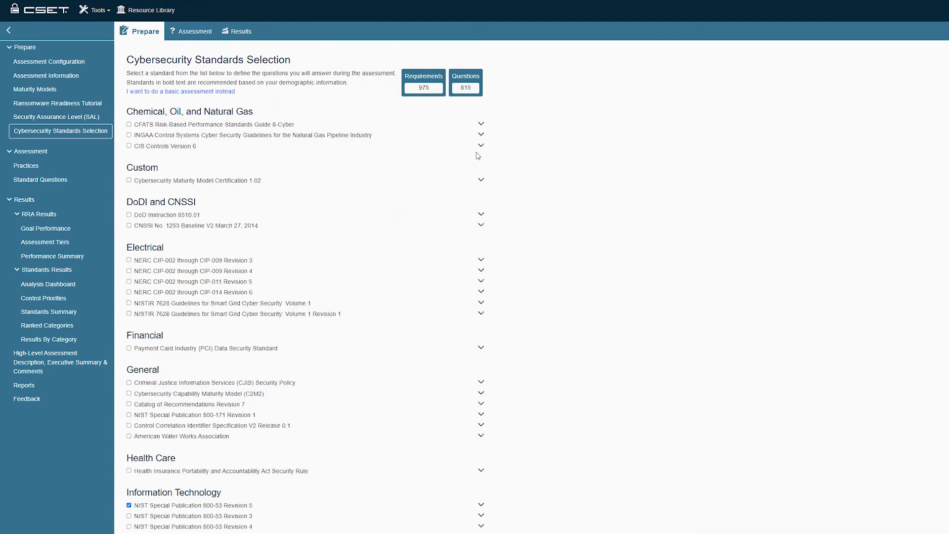
Step: Review the standards list, keeping only NIST SP 800-53 Rev 5 checked, and proceed to the questions
scroll(459, 182, down, 3)
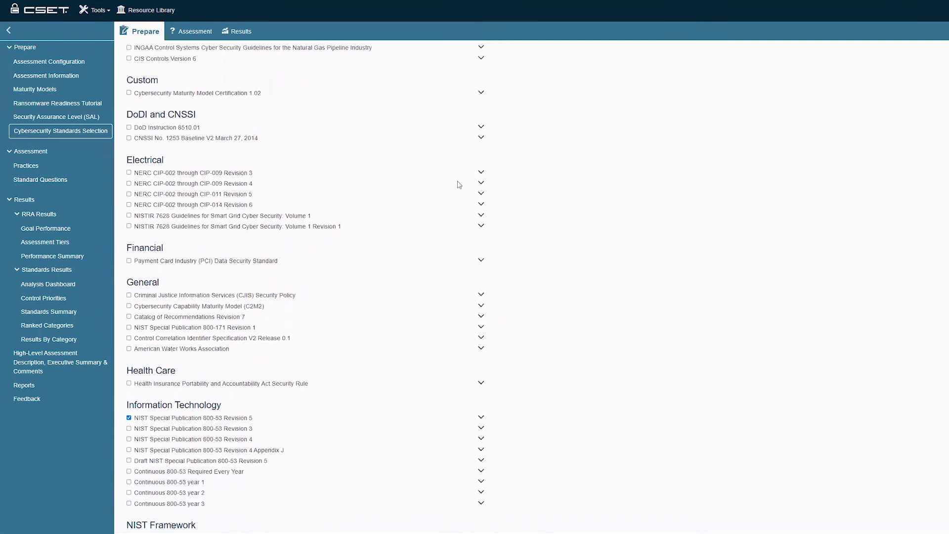
scroll(459, 183, down, 2)
scroll(459, 186, down, 1)
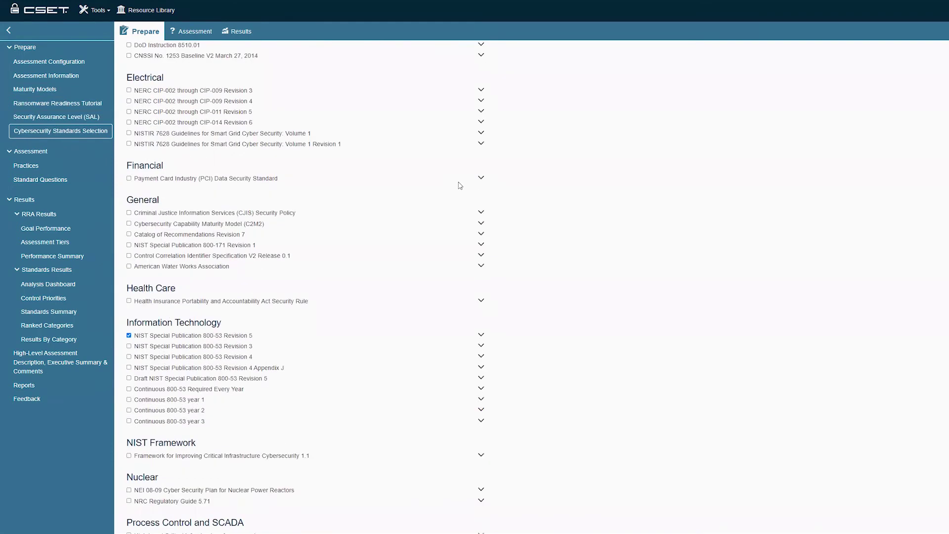
scroll(460, 186, down, 4)
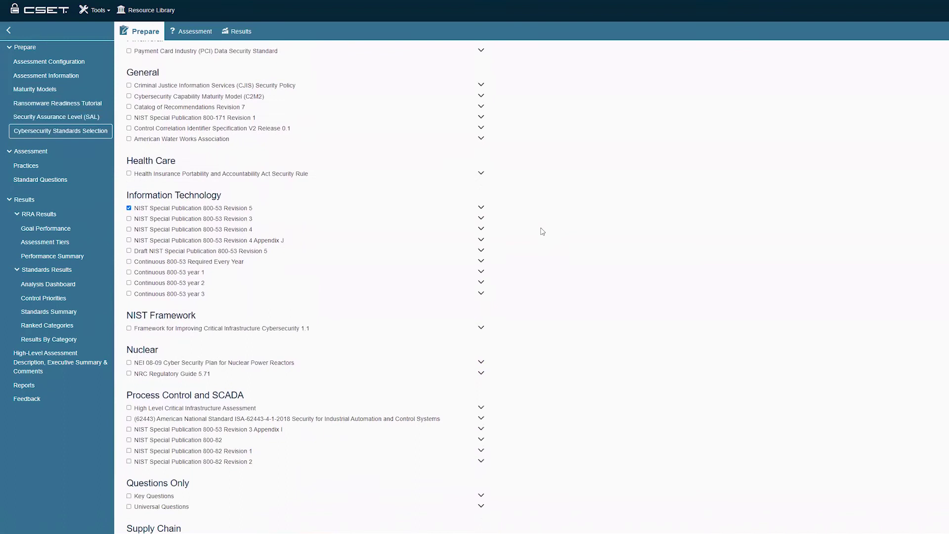
scroll(542, 231, down, 3)
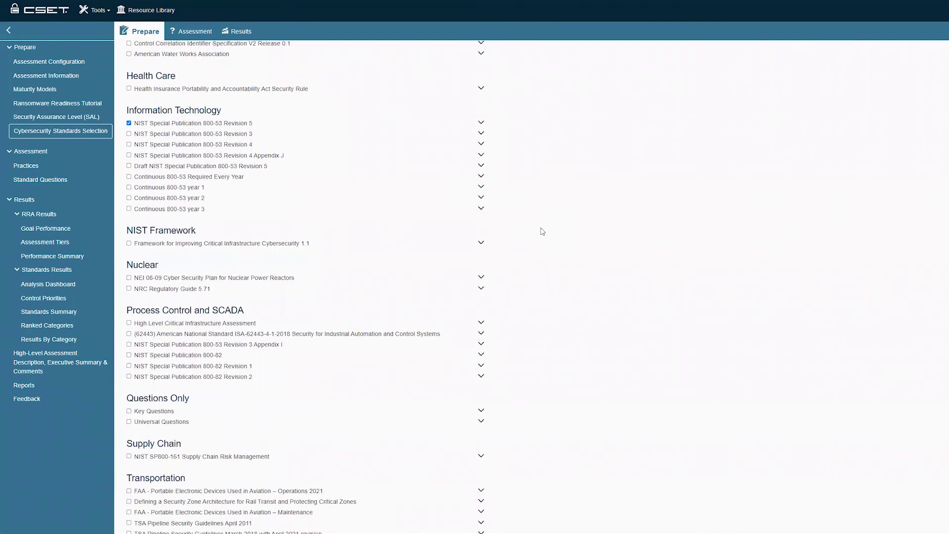
scroll(542, 232, down, 3)
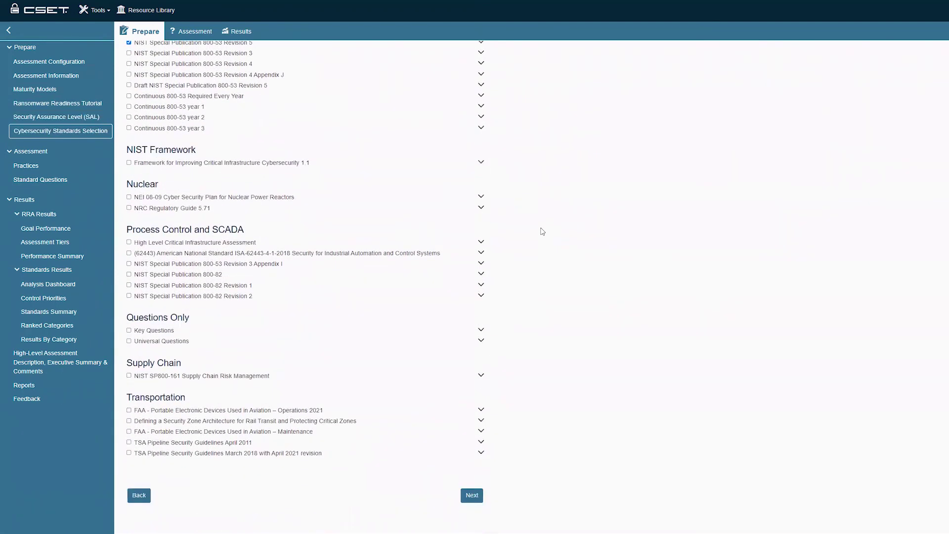
scroll(543, 232, up, 3)
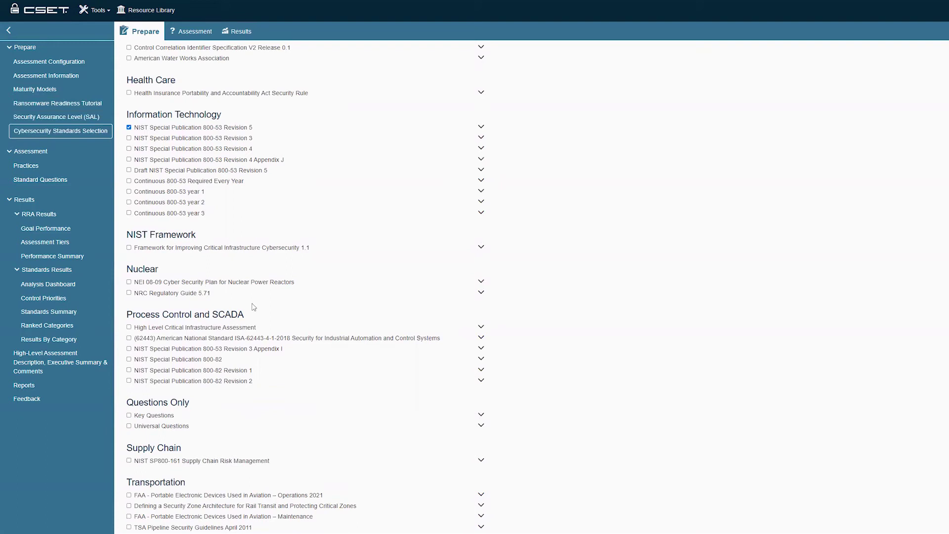
scroll(440, 468, down, 2)
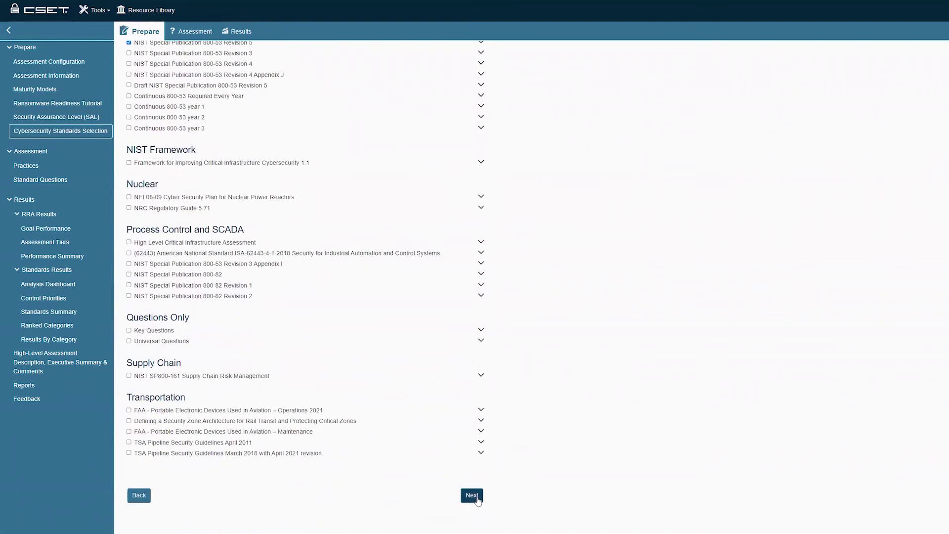
click(473, 496)
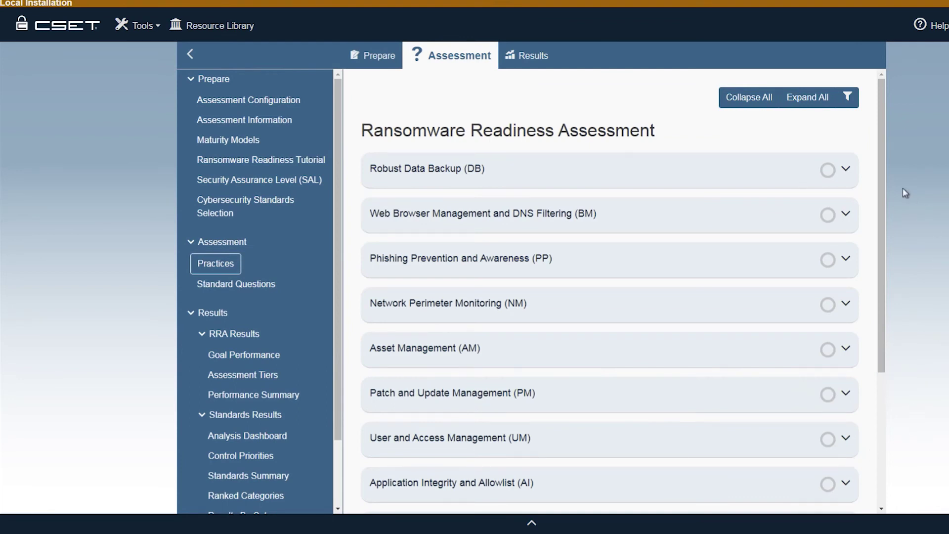
Step: Expand Robust Data Backup to view its practice questions, then switch to the Results section
click(849, 169)
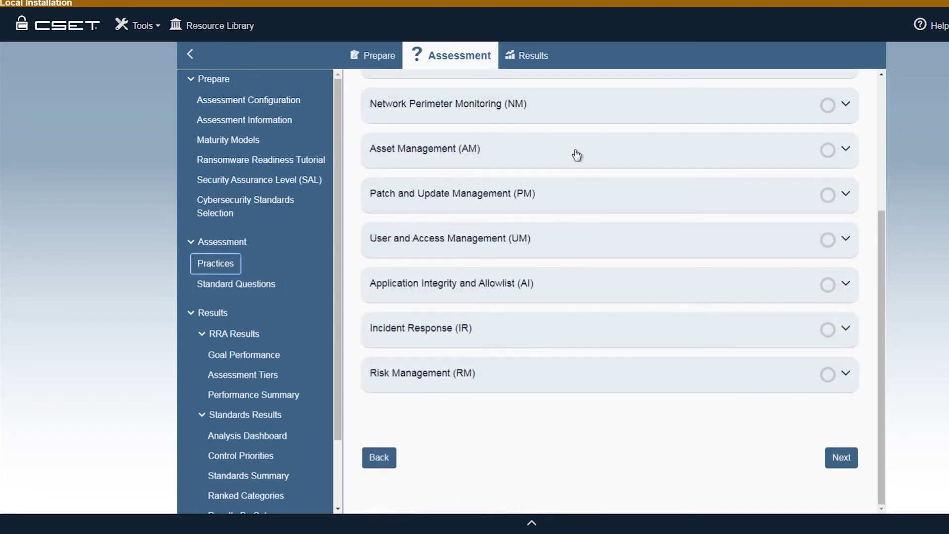
click(530, 58)
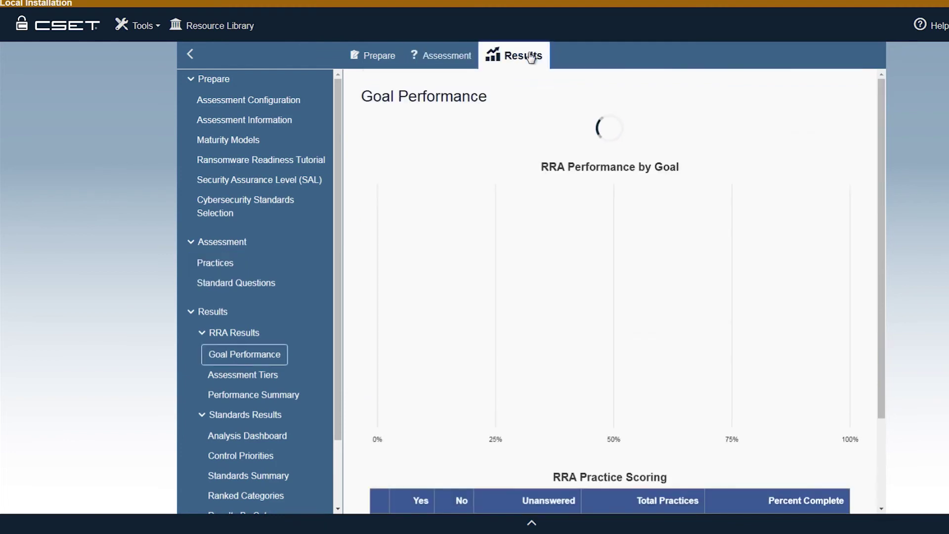
Step: Scroll the Goal Performance page on the way to the Standards Results Analysis Dashboard
drag(880, 265, 879, 375)
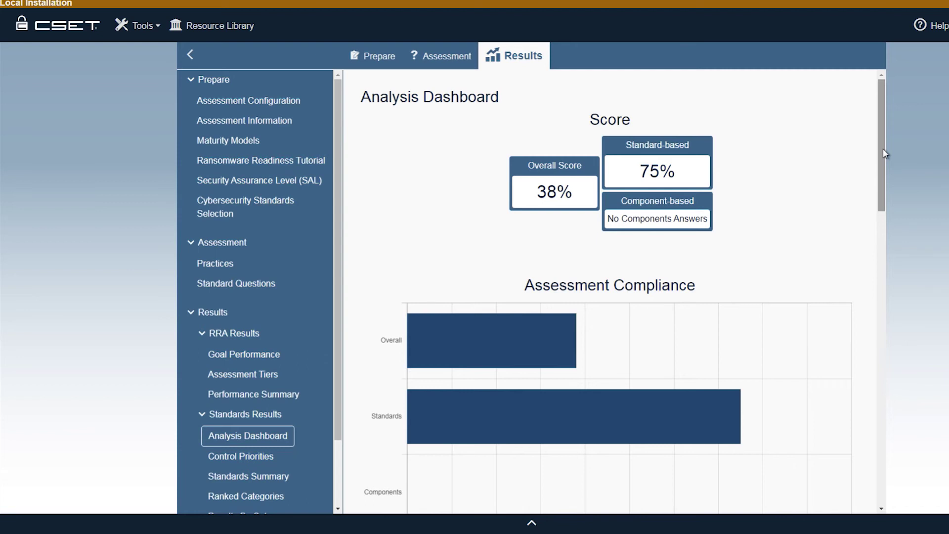
Step: Review the compliance and top-category charts, then advance to the Control Priorities ranking
drag(883, 148, 885, 294)
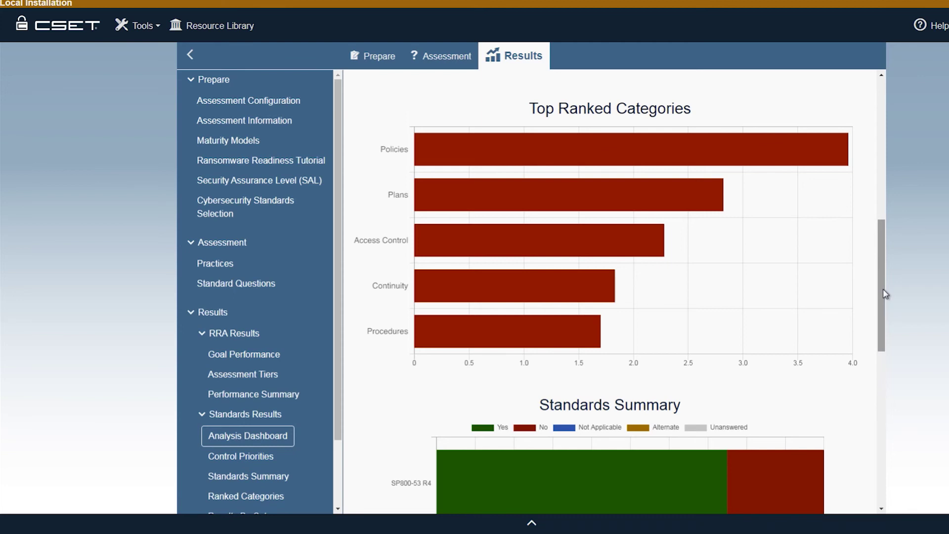
drag(883, 293, 879, 470)
click(850, 458)
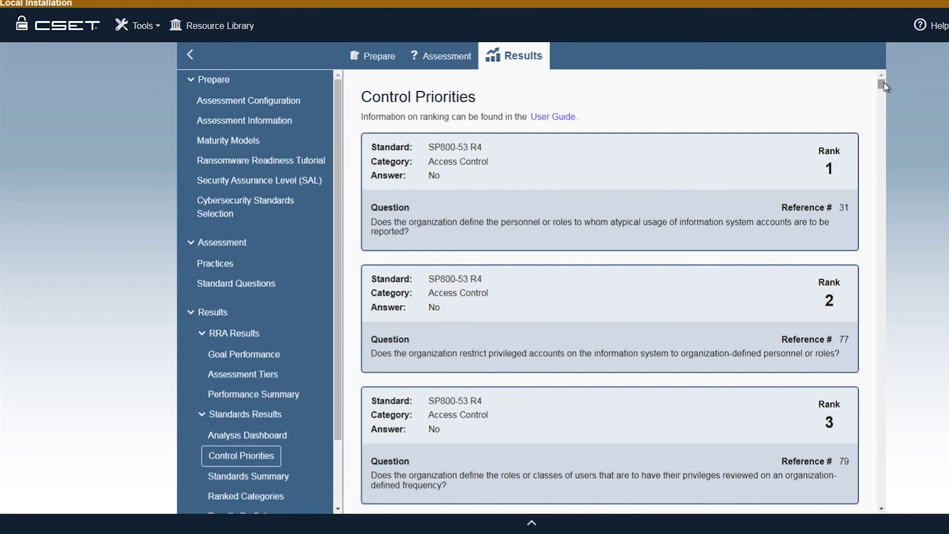
Step: Scan the control priorities down to rank 177 and continue to Reports
drag(884, 86, 883, 500)
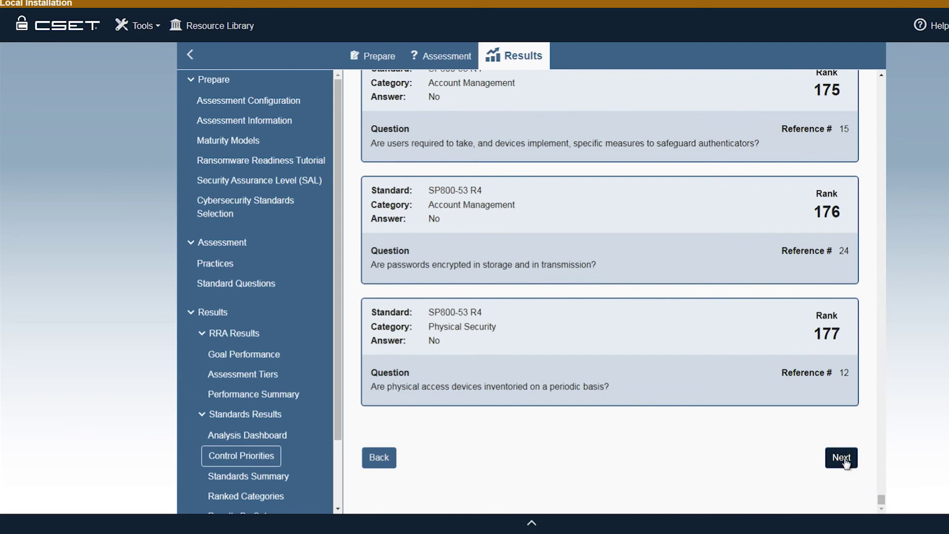
click(841, 458)
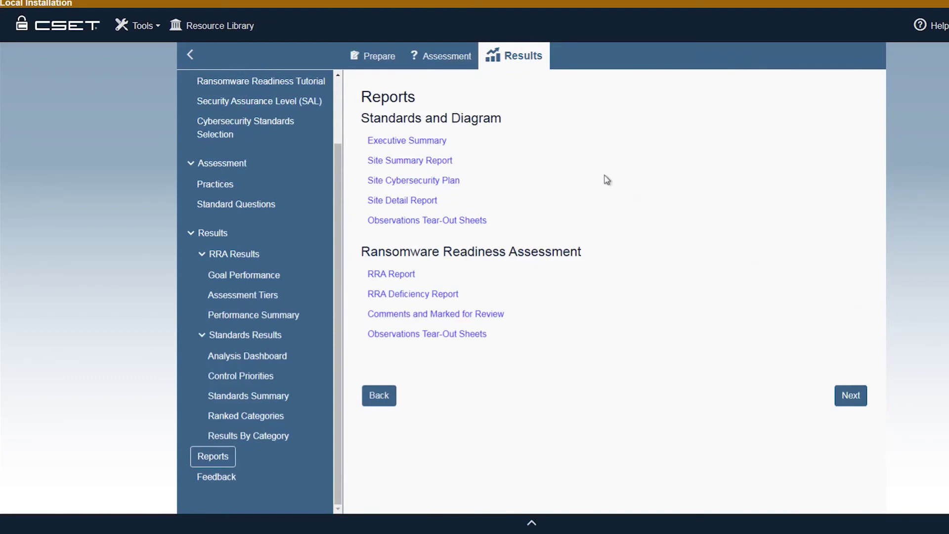
click(447, 144)
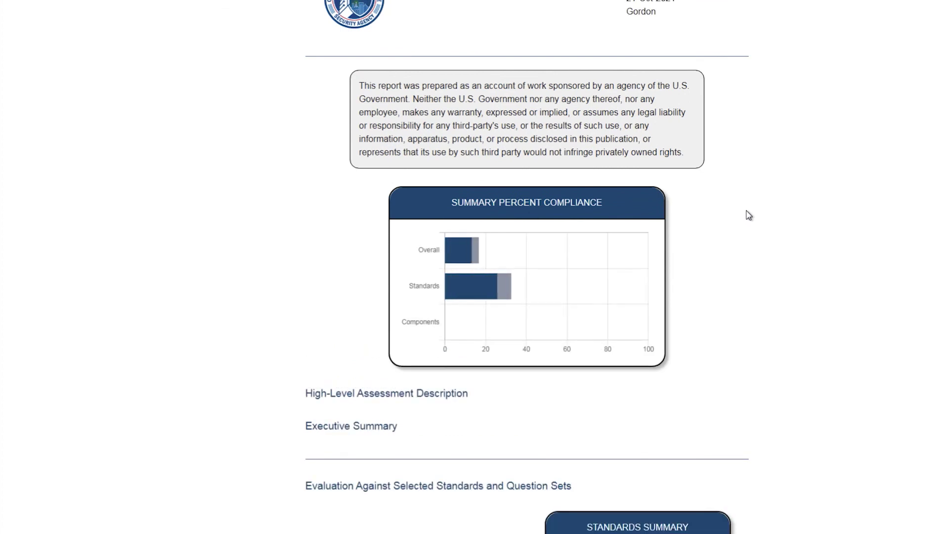
scroll(749, 215, down, 8)
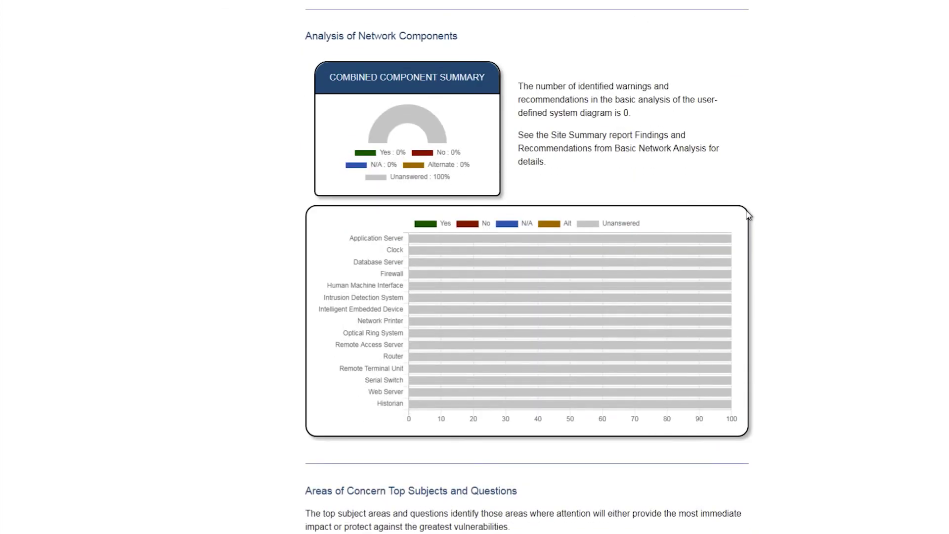
scroll(749, 215, down, 7)
scroll(749, 215, down, 1)
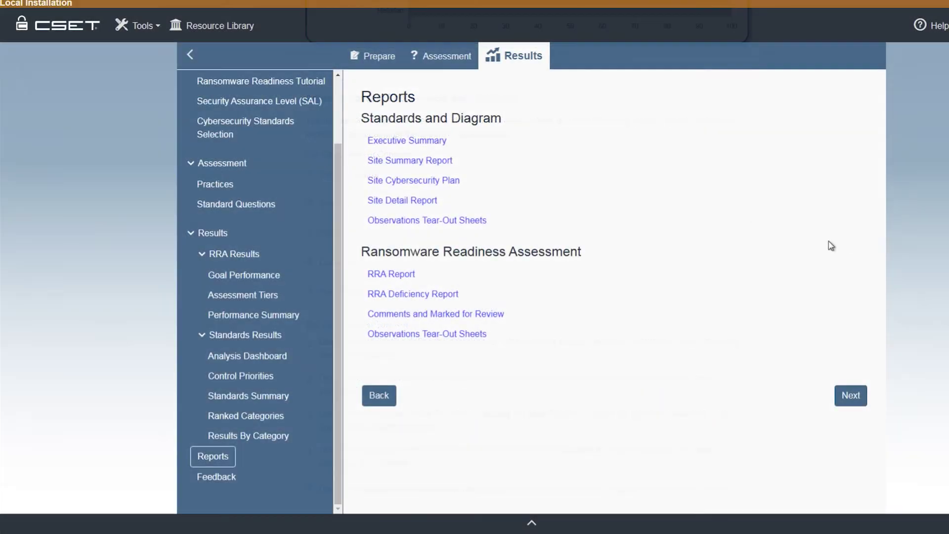
Step: Open the RRA Deficiency Report and review its Suggested Areas for Improvement and Deficiencies
click(460, 295)
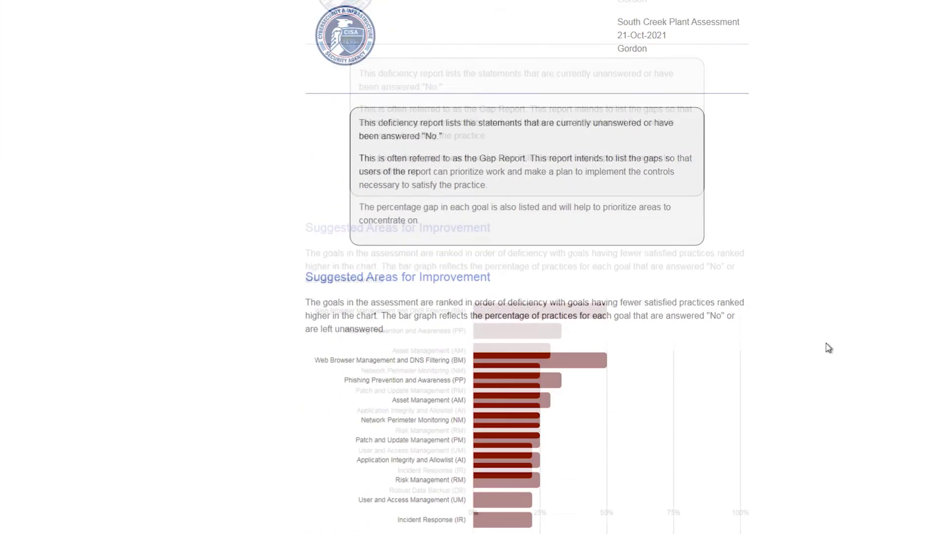
scroll(826, 343, down, 1)
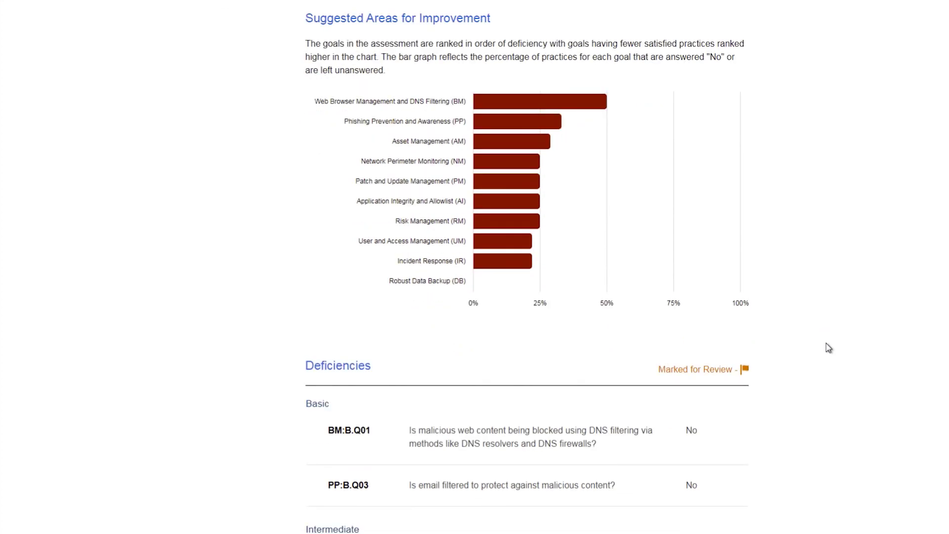
scroll(826, 343, down, 2)
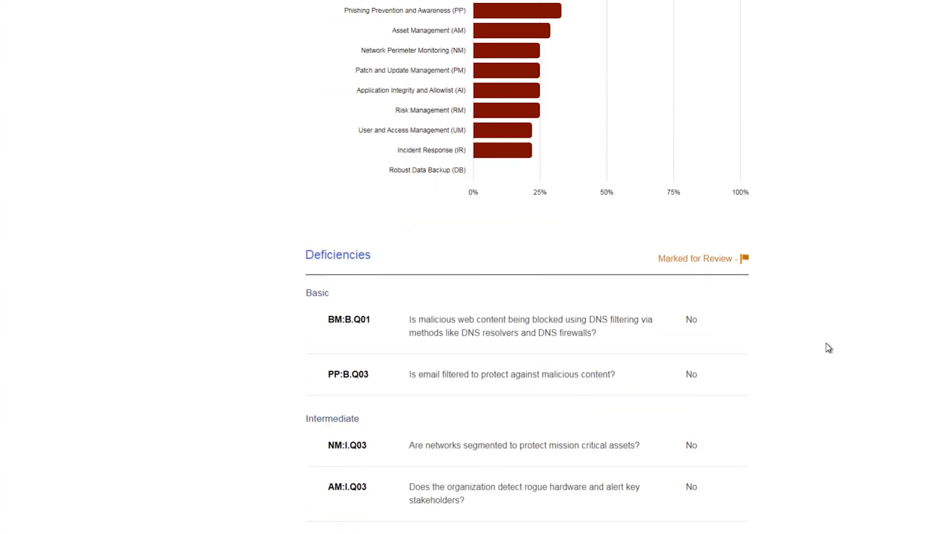
scroll(826, 343, down, 6)
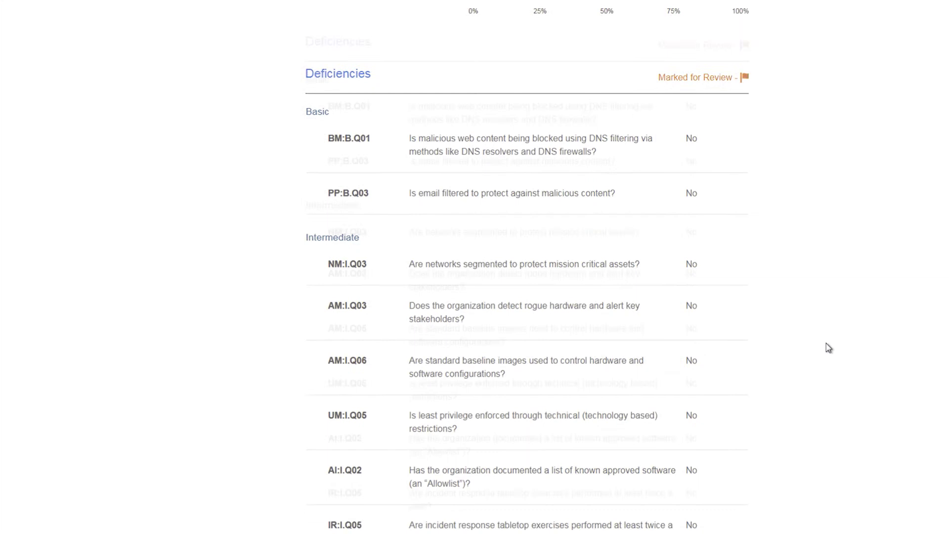
scroll(826, 348, down, 3)
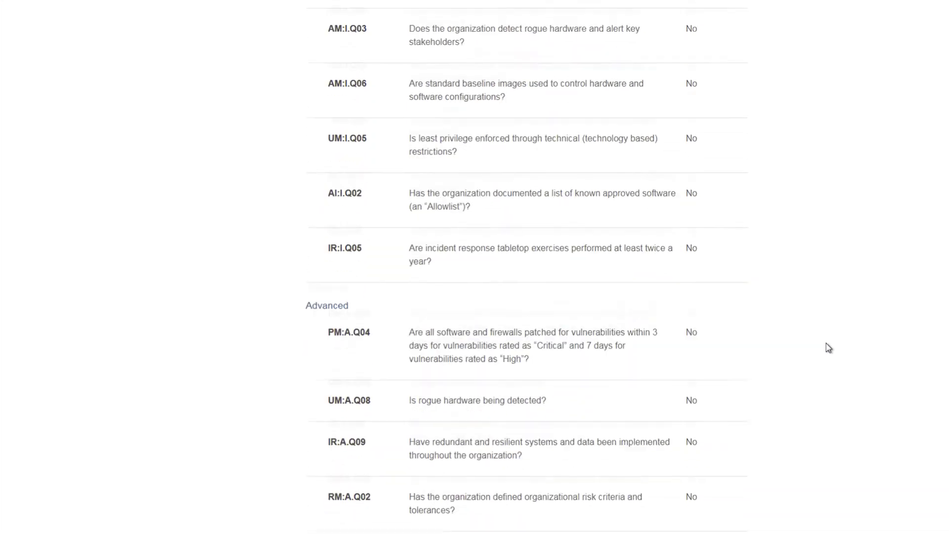